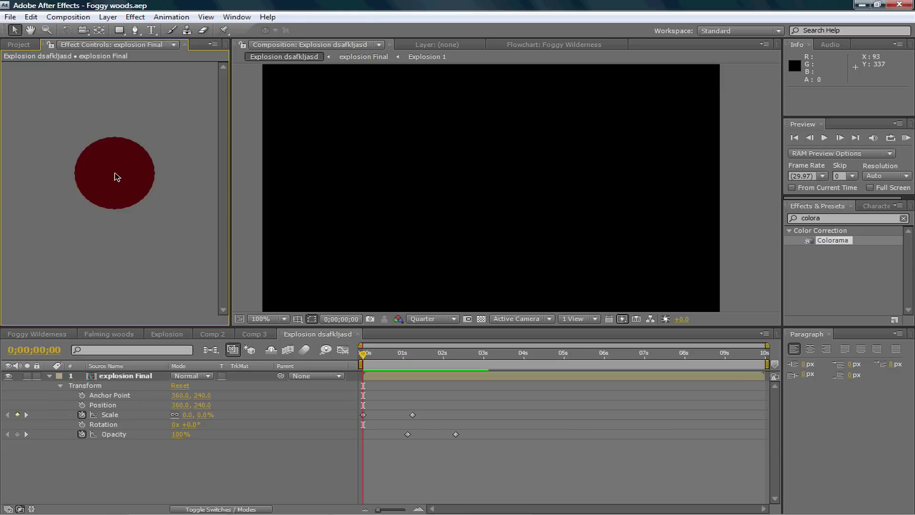
Step: Preview the finished explosion animation in the Explosion dsafkljasd composition
{"action": "key", "text": "space"}
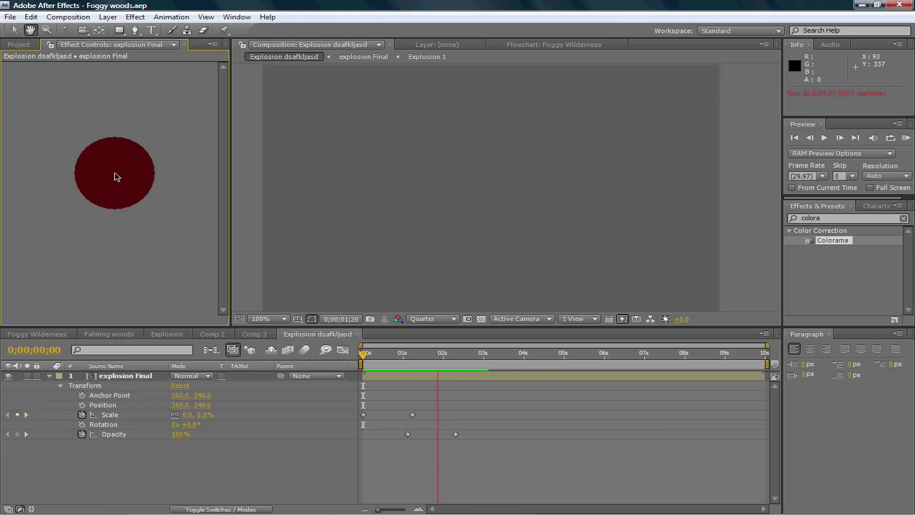
{"action": "key", "text": "space"}
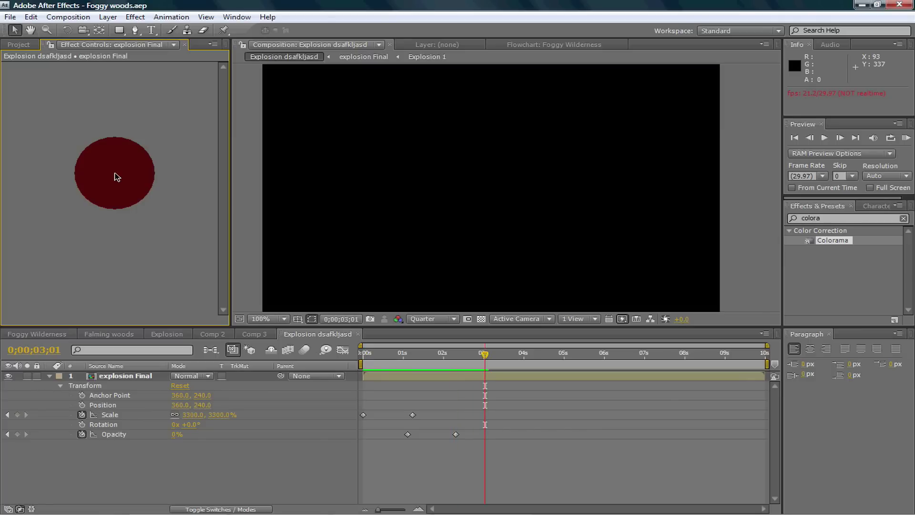
Step: Create a new composition named Explode with the NTSC DV preset, 720 x 480 px, and a 10-second duration
{"action": "left_click", "coordinate": [59, 19]}
{"action": "left_click", "coordinate": [95, 29]}
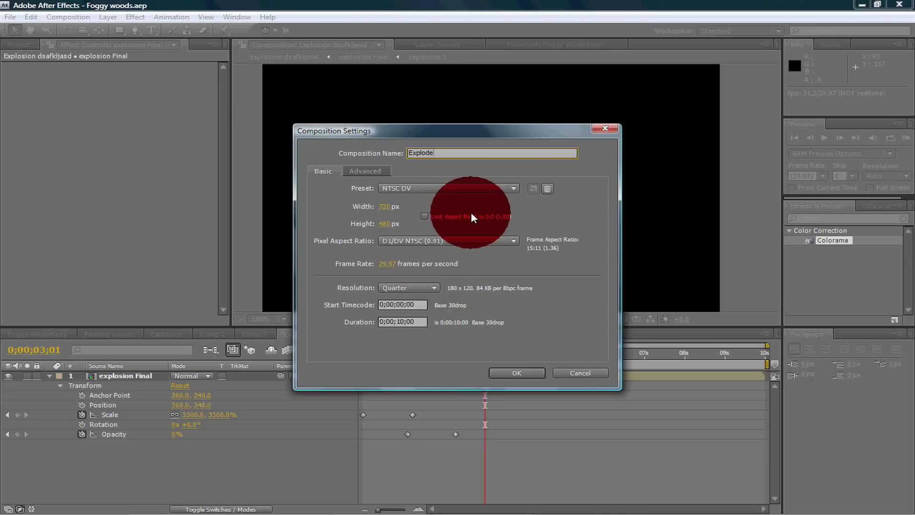
{"action": "left_click", "coordinate": [516, 374]}
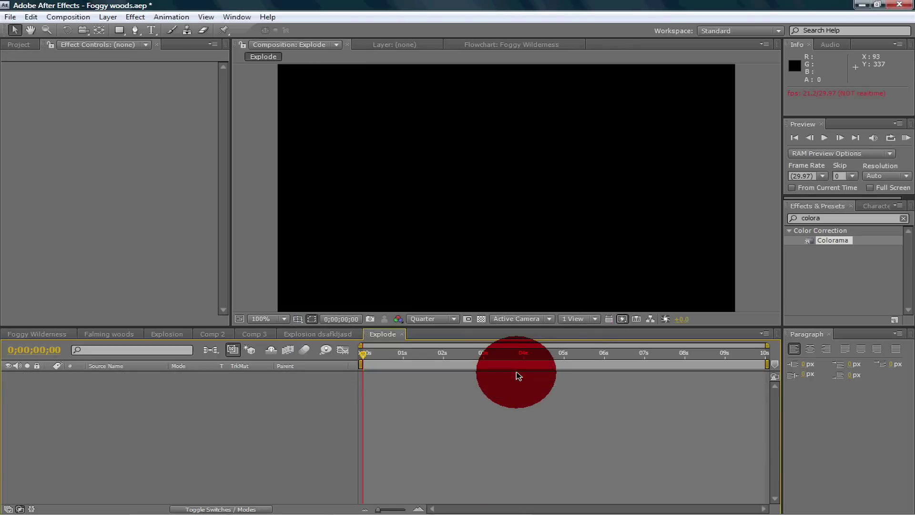
Step: Add a white 720 x 480 px solid layer named flame to the Explode composition
{"action": "left_click", "coordinate": [108, 18]}
{"action": "mouse_move", "coordinate": [212, 29]}
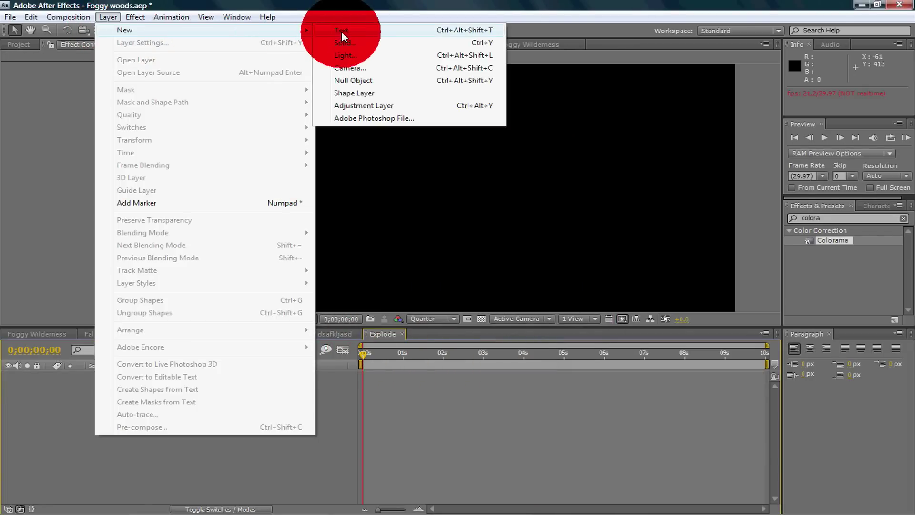
{"action": "left_click", "coordinate": [352, 44]}
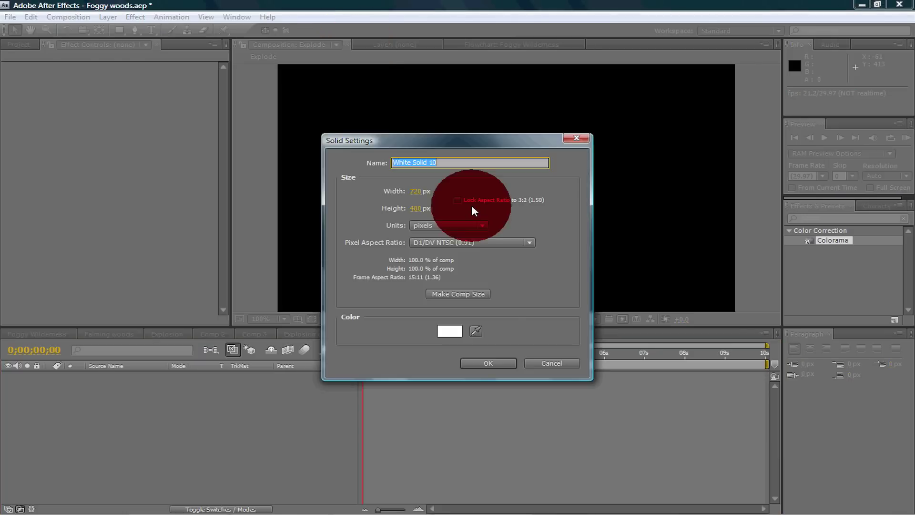
{"action": "type", "text": "flame"}
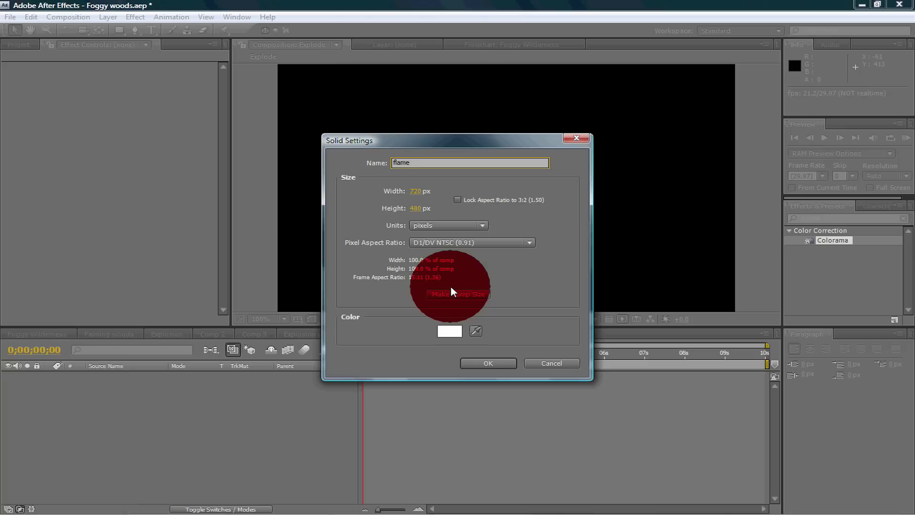
{"action": "key", "text": "Return"}
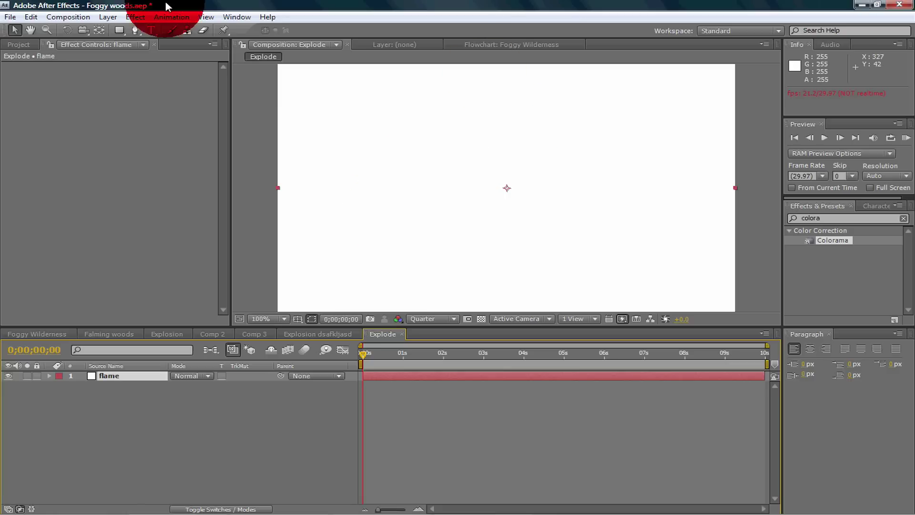
Step: Apply the Circle effect from the Generate category to the flame layer
{"action": "left_click", "coordinate": [112, 16]}
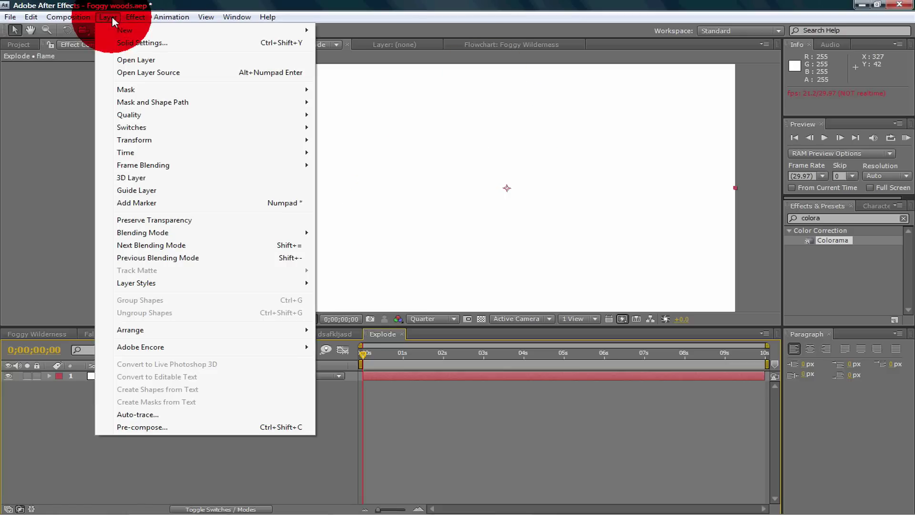
{"action": "mouse_move", "coordinate": [134, 19]}
{"action": "mouse_move", "coordinate": [193, 150]}
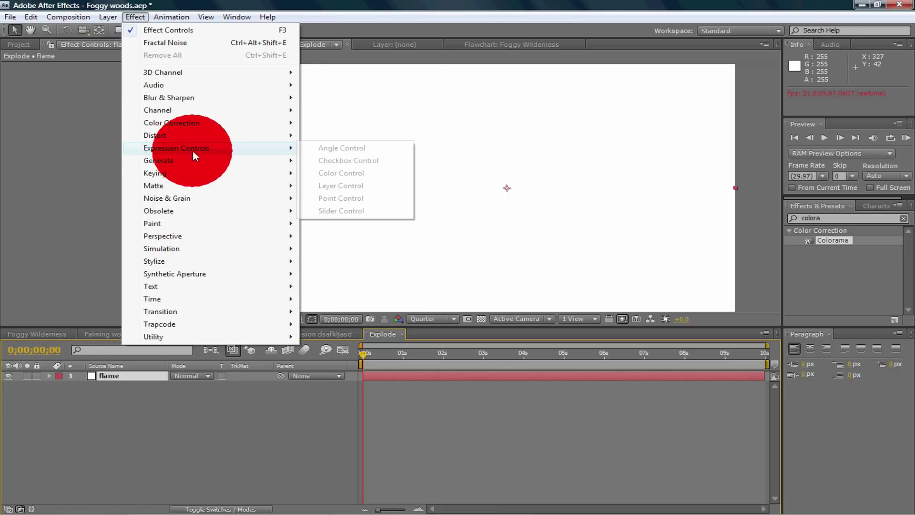
{"action": "mouse_move", "coordinate": [240, 161]}
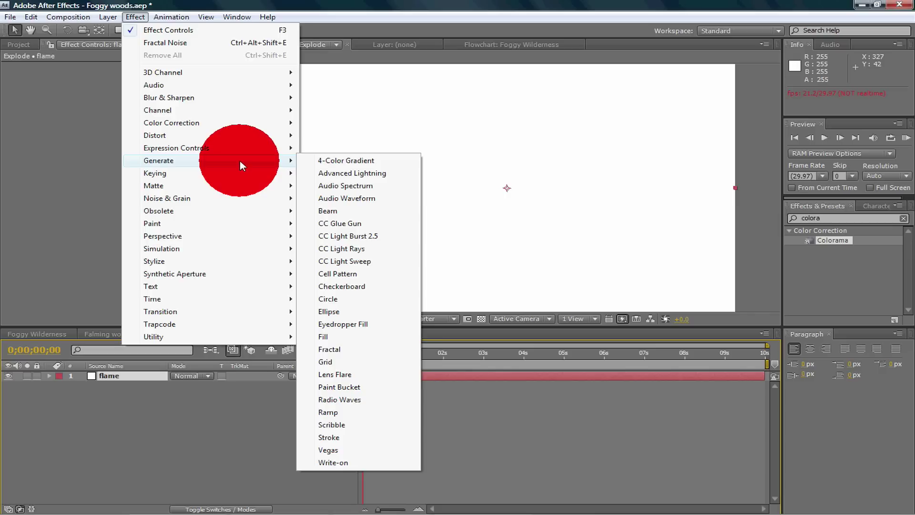
{"action": "left_click", "coordinate": [394, 301]}
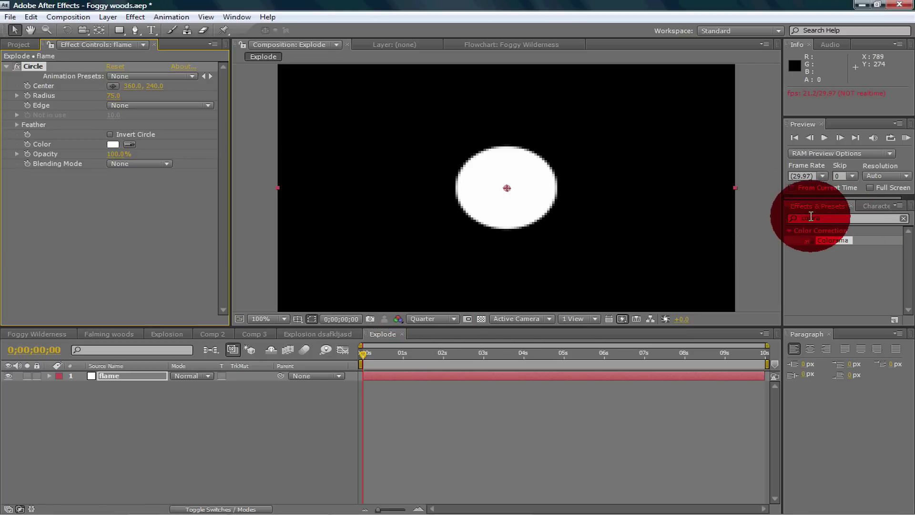
Step: Set the composition viewer's resolution to Full
{"action": "left_click_drag", "start_coordinate": [810, 240], "coordinate": [552, 202]}
{"action": "left_click", "coordinate": [416, 321]}
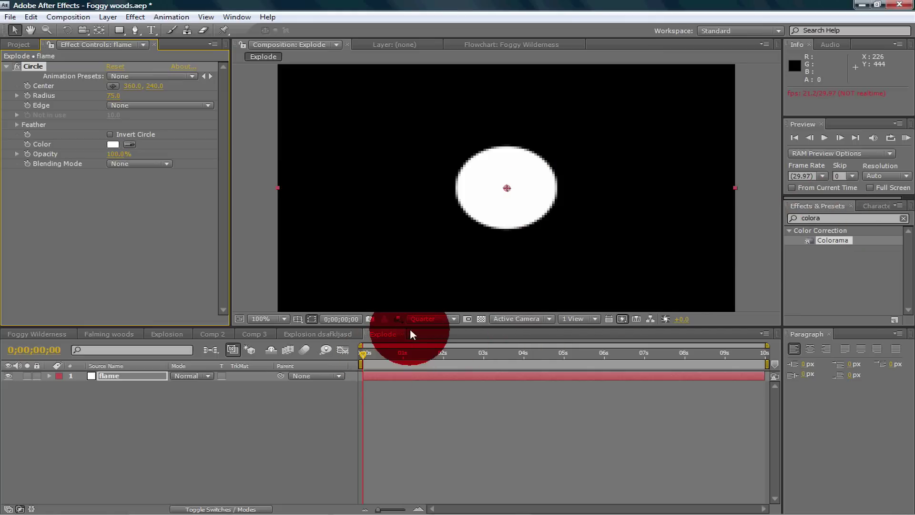
{"action": "left_click", "coordinate": [433, 348]}
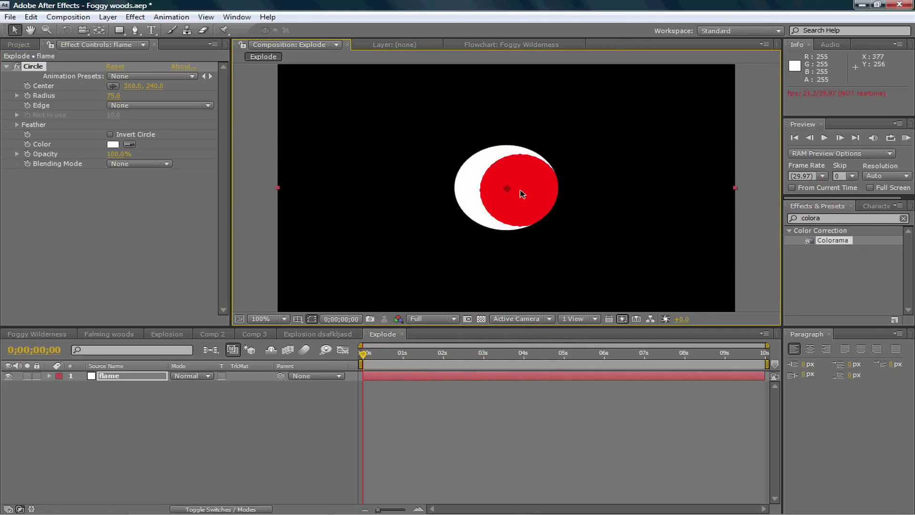
Step: Set the radius of the flame layer's circle to 60
{"action": "left_click", "coordinate": [112, 97]}
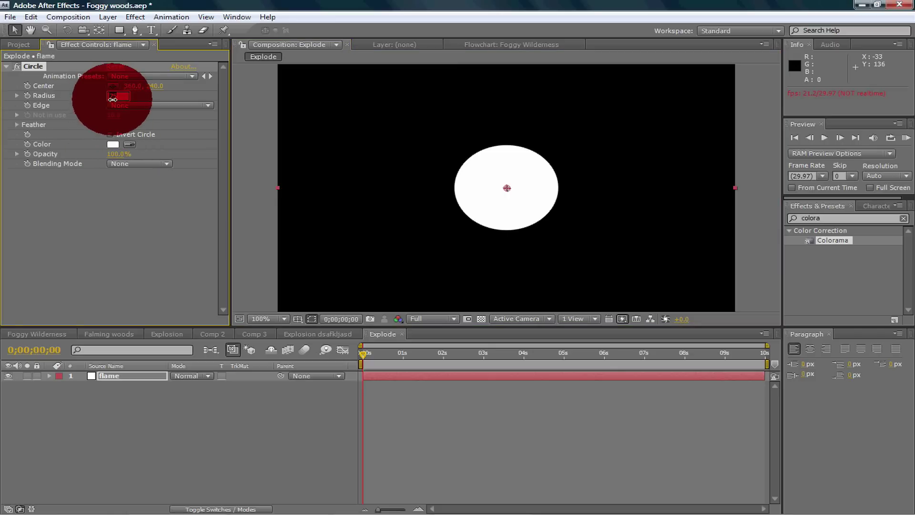
{"action": "type", "text": "60"}
{"action": "key", "text": "Return"}
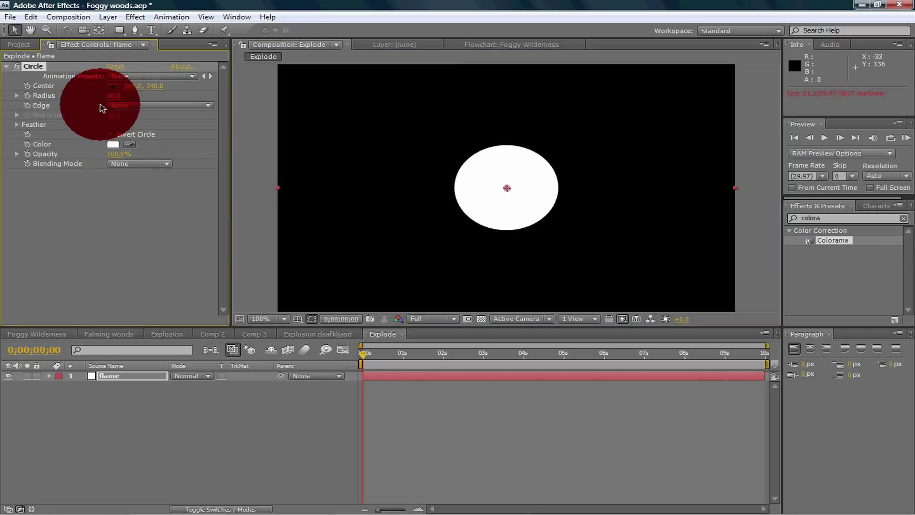
Step: Change the flame circle's color to orange FF6600
{"action": "left_click", "coordinate": [115, 144]}
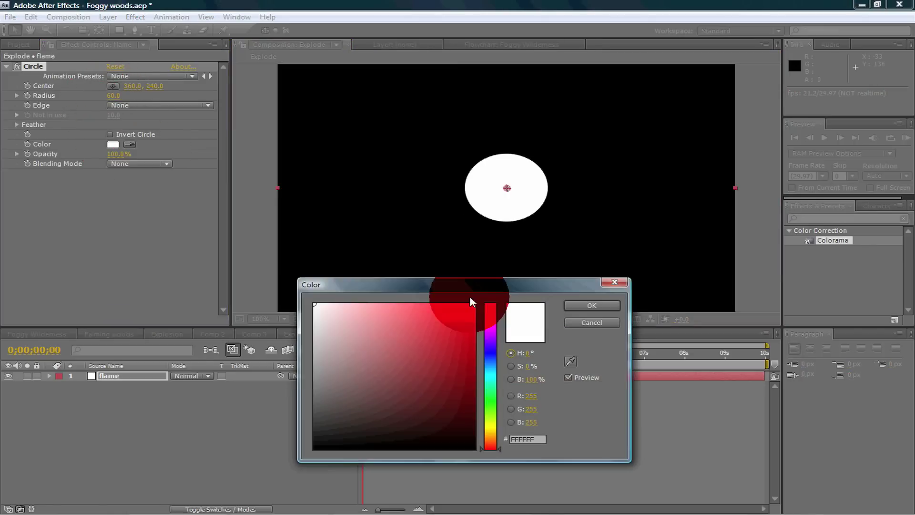
{"action": "left_click", "coordinate": [488, 436]}
{"action": "left_click_drag", "start_coordinate": [460, 358], "coordinate": [521, 241]}
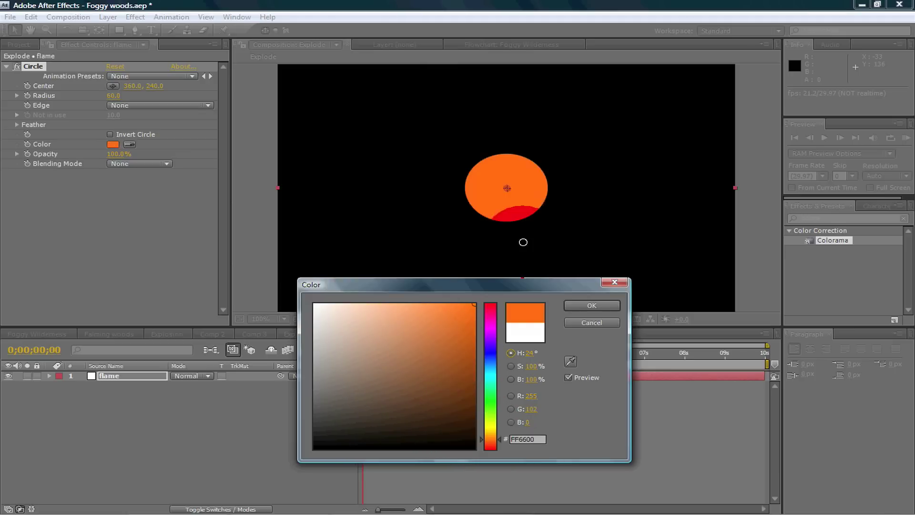
{"action": "left_click", "coordinate": [603, 308]}
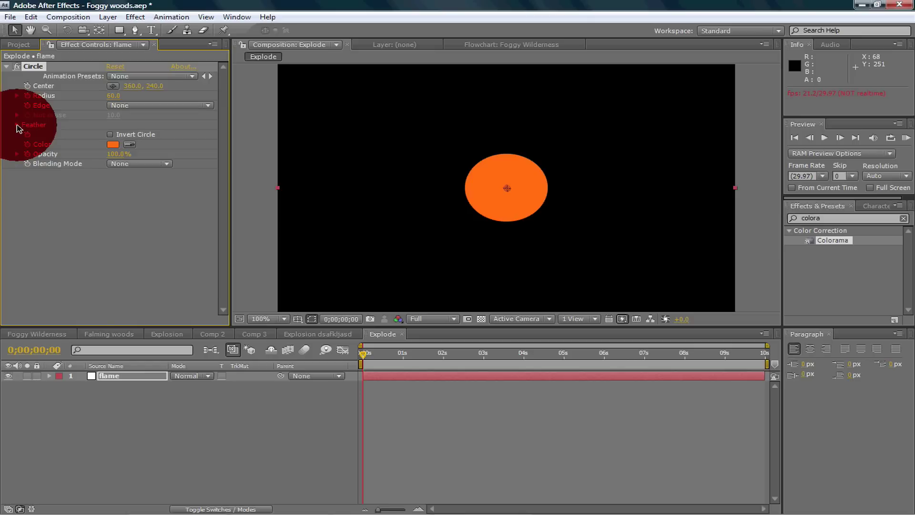
Step: Soften the orange circle by setting its outer edge feather to 50
{"action": "left_click", "coordinate": [17, 124]}
{"action": "left_click", "coordinate": [115, 134]}
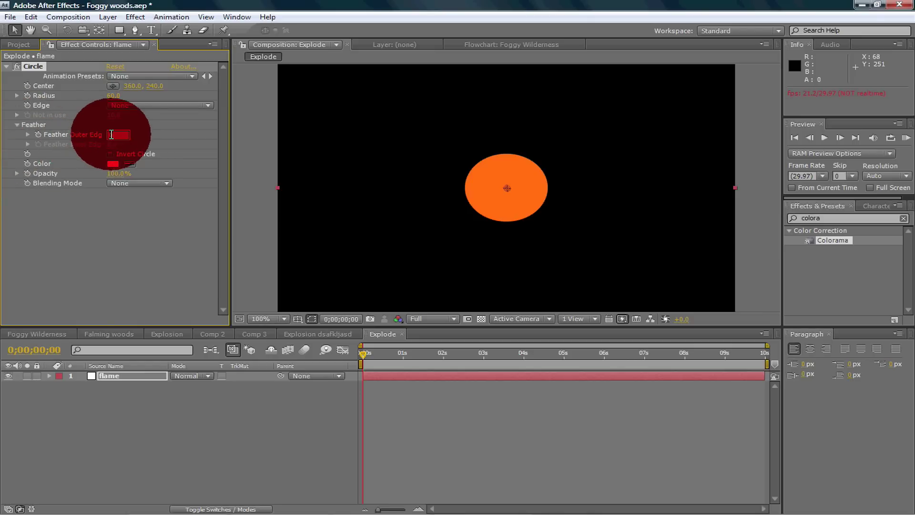
{"action": "type", "text": "50"}
{"action": "key", "text": "Return"}
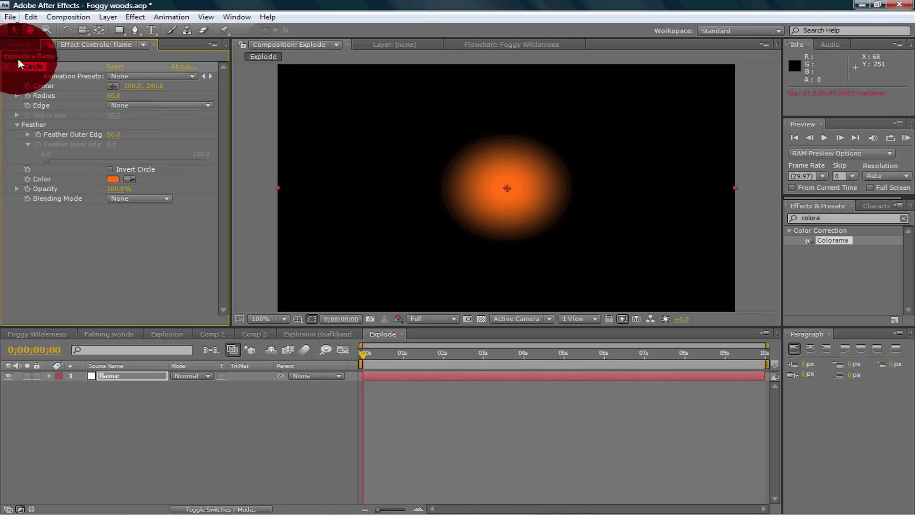
Step: Duplicate the orange flame layer
{"action": "left_click", "coordinate": [142, 415]}
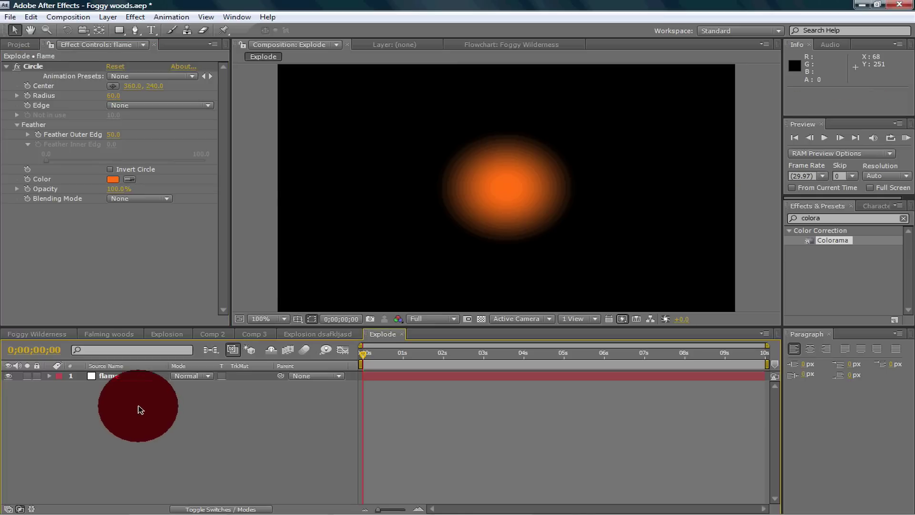
{"action": "left_click", "coordinate": [138, 377]}
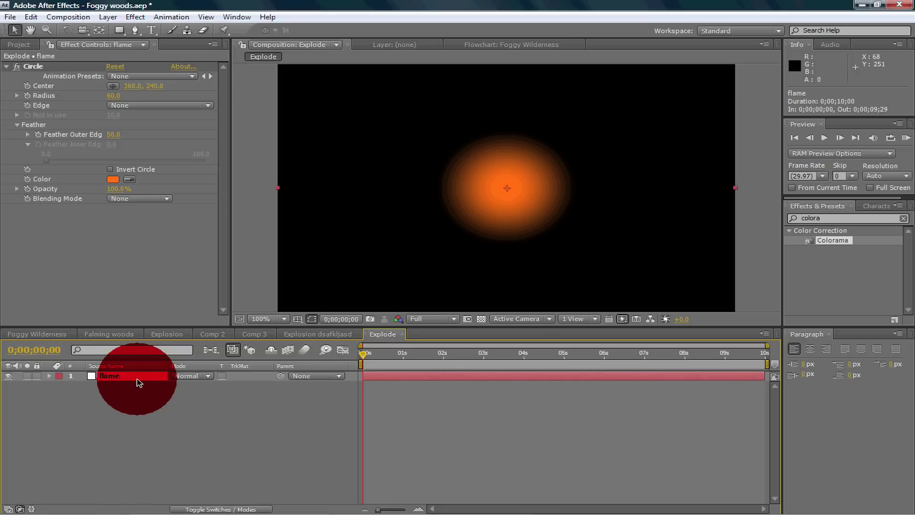
{"action": "left_click", "coordinate": [31, 16]}
{"action": "left_click", "coordinate": [79, 141]}
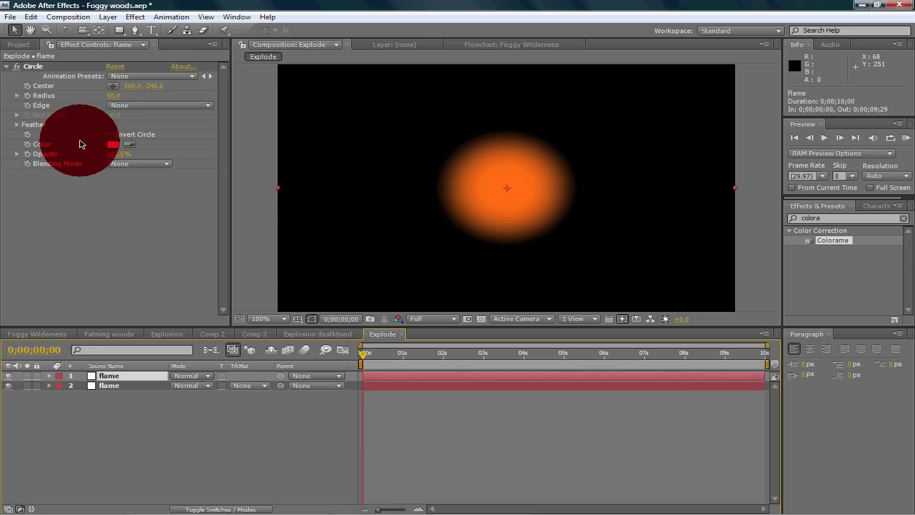
Step: Recolor the duplicated flame circle to yellow FFFF00 and move that layer down and left to about 308, 294
{"action": "left_click", "coordinate": [118, 145]}
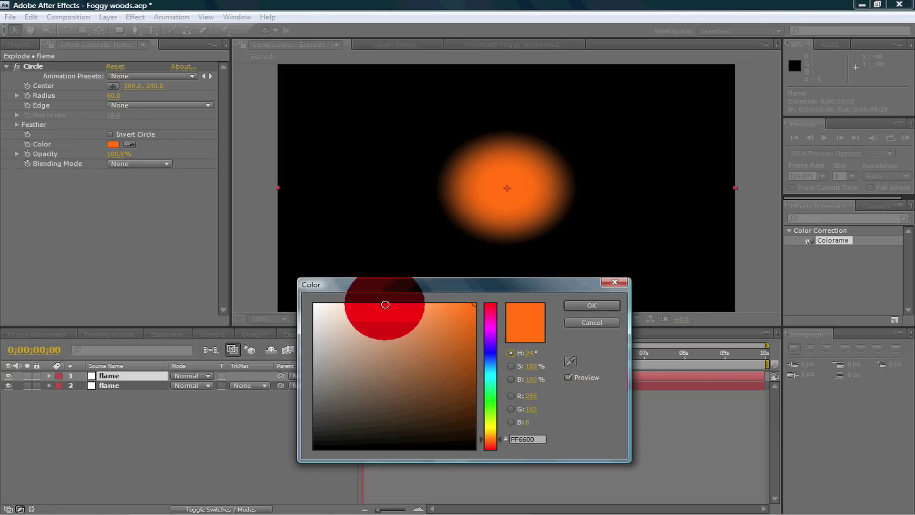
{"action": "left_click_drag", "start_coordinate": [487, 428], "coordinate": [493, 422]}
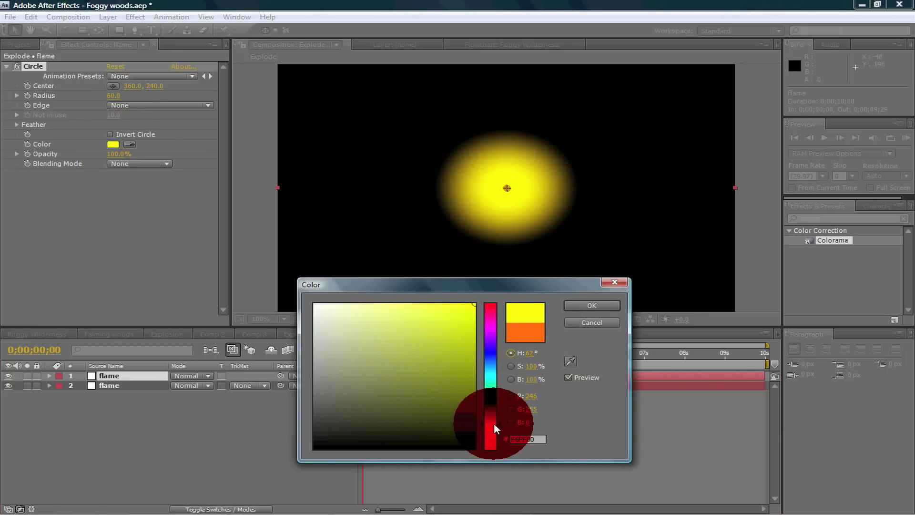
{"action": "left_click", "coordinate": [528, 396]}
{"action": "type", "text": "25"}
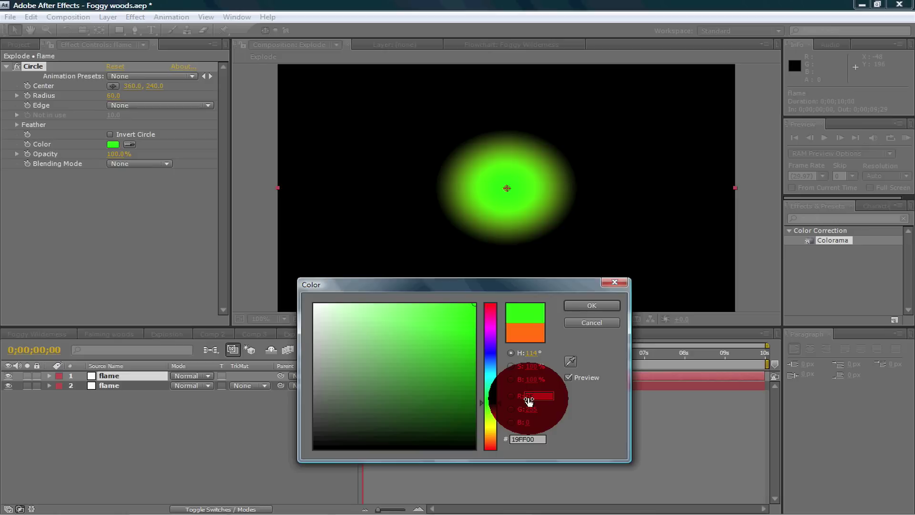
{"action": "type", "text": "5"}
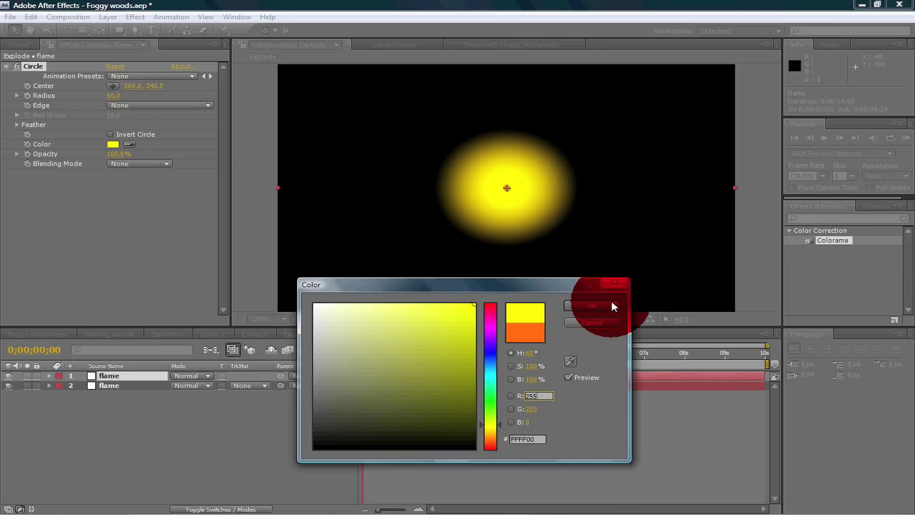
{"action": "left_click", "coordinate": [612, 303]}
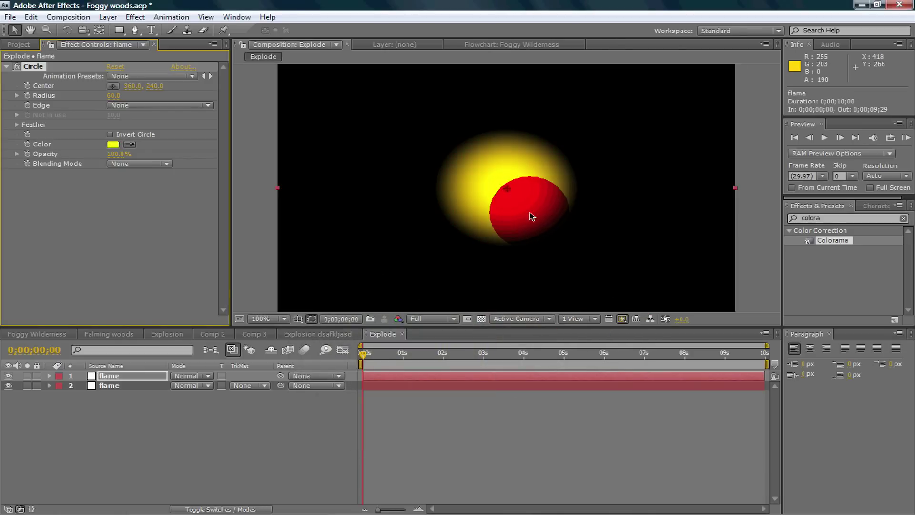
{"action": "left_click_drag", "start_coordinate": [532, 215], "coordinate": [512, 237]}
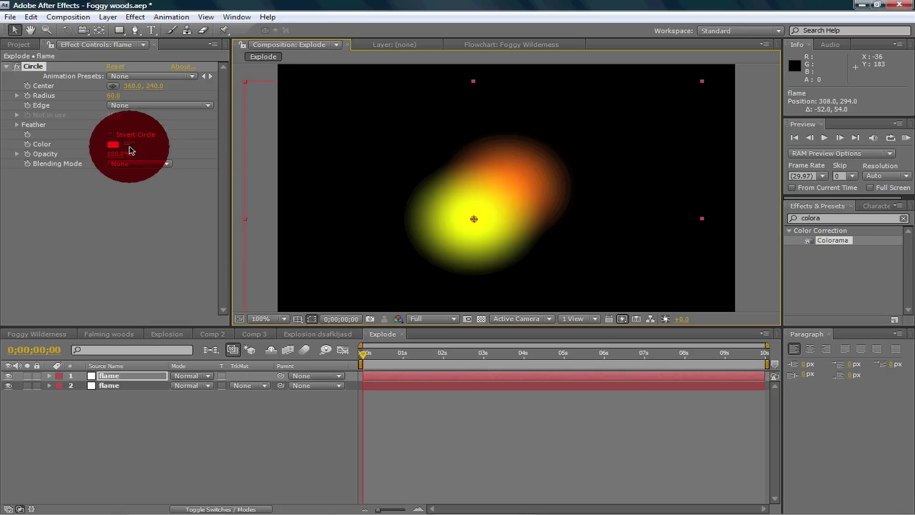
Step: Duplicate the yellow flame layer and recolor the copy's circle to amber FFAE00
{"action": "left_click", "coordinate": [129, 377]}
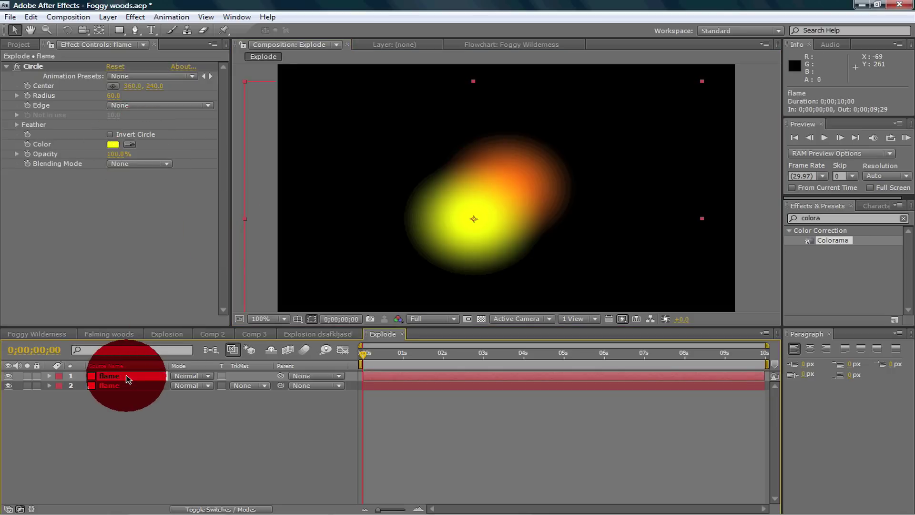
{"action": "key", "text": "ctrl+d"}
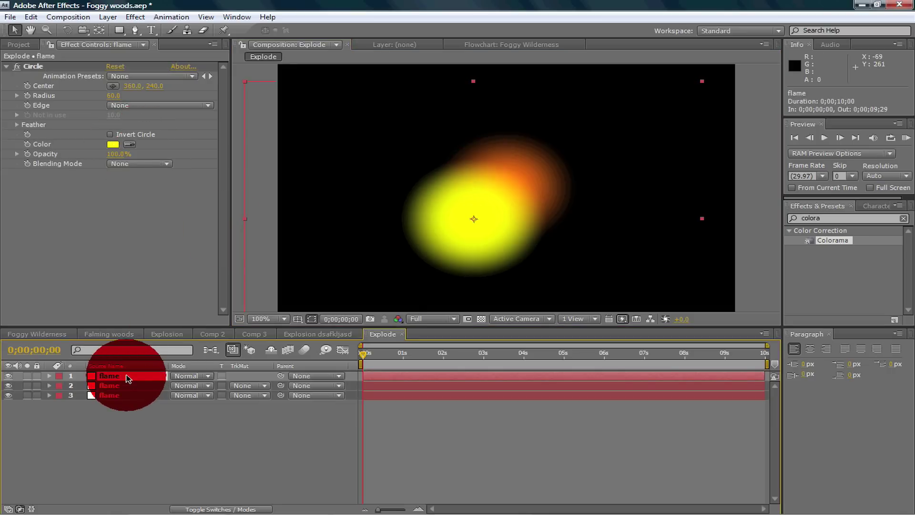
{"action": "left_click", "coordinate": [113, 144]}
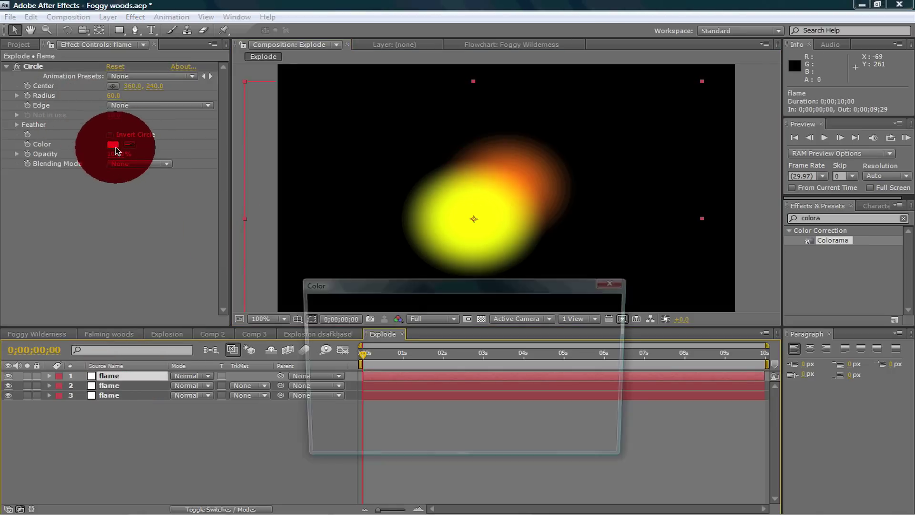
{"action": "left_click_drag", "start_coordinate": [488, 430], "coordinate": [492, 431]}
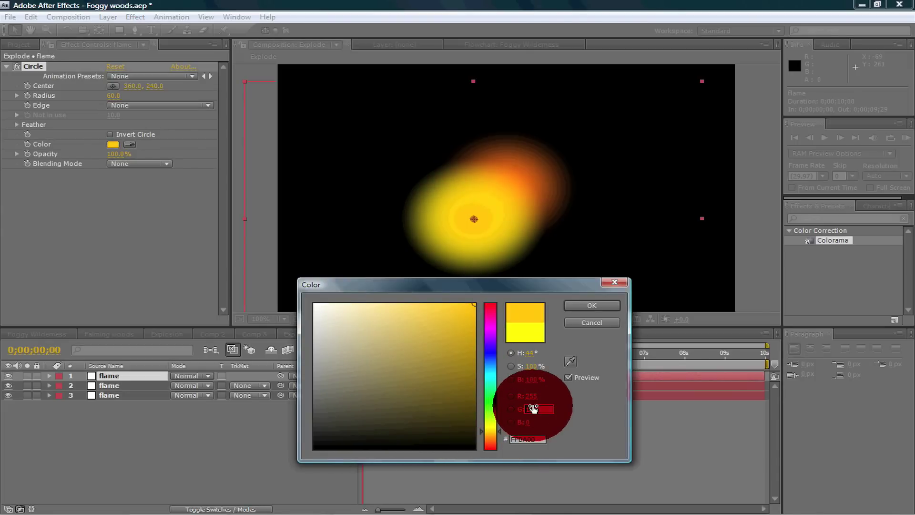
{"action": "left_click_drag", "start_coordinate": [533, 408], "coordinate": [533, 408]}
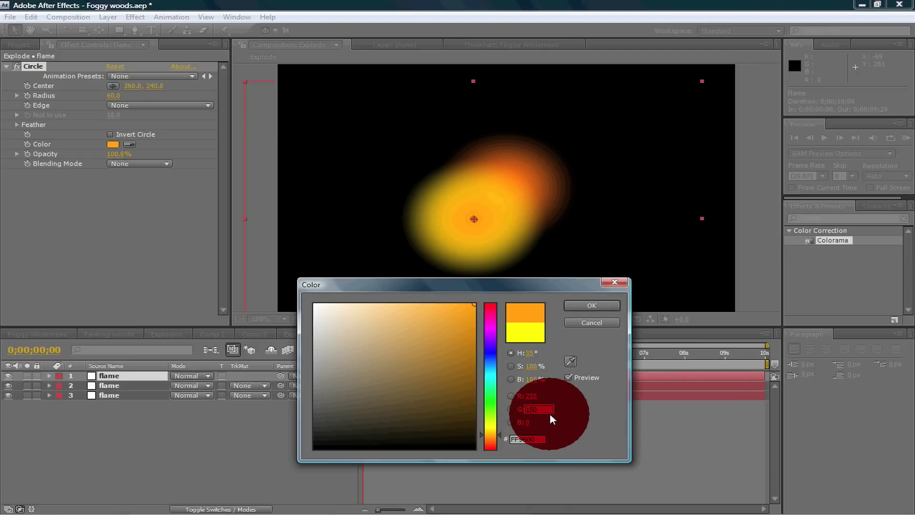
{"action": "type", "text": "0"}
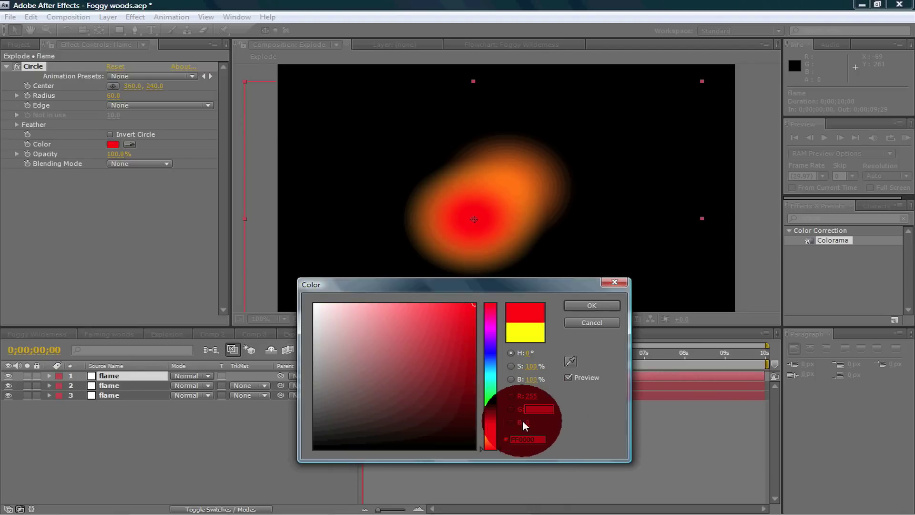
{"action": "left_click_drag", "start_coordinate": [492, 434], "coordinate": [490, 429]}
{"action": "left_click", "coordinate": [608, 306]}
Step: Move the amber flame layer right of the yellow one to about 410, 296 and duplicate it
{"action": "left_click_drag", "start_coordinate": [462, 225], "coordinate": [526, 230]}
{"action": "left_click", "coordinate": [138, 396]}
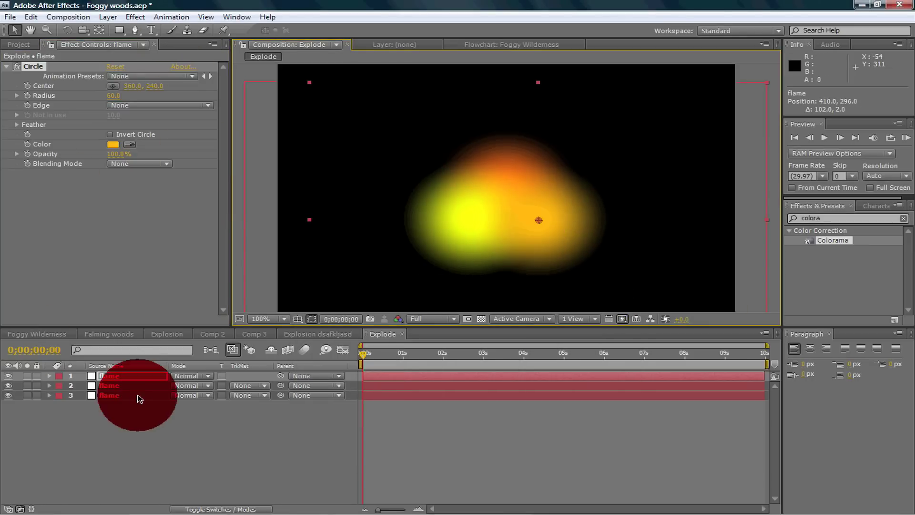
{"action": "left_click", "coordinate": [133, 376], "text": "shift"}
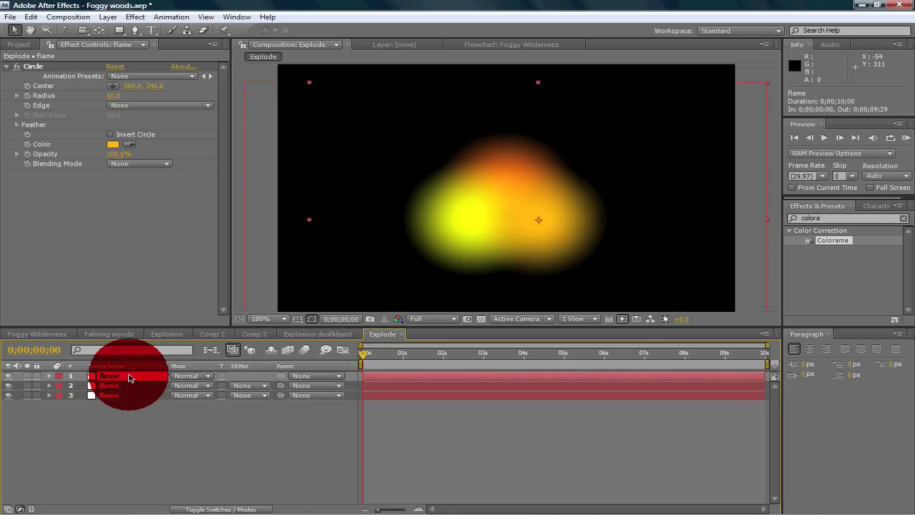
{"action": "left_click", "coordinate": [31, 17]}
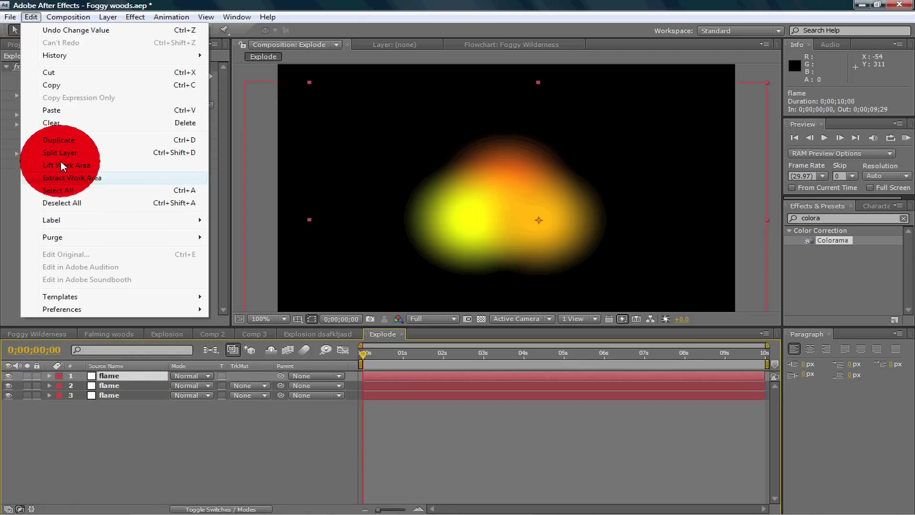
{"action": "left_click", "coordinate": [59, 140]}
{"action": "left_click", "coordinate": [508, 210]}
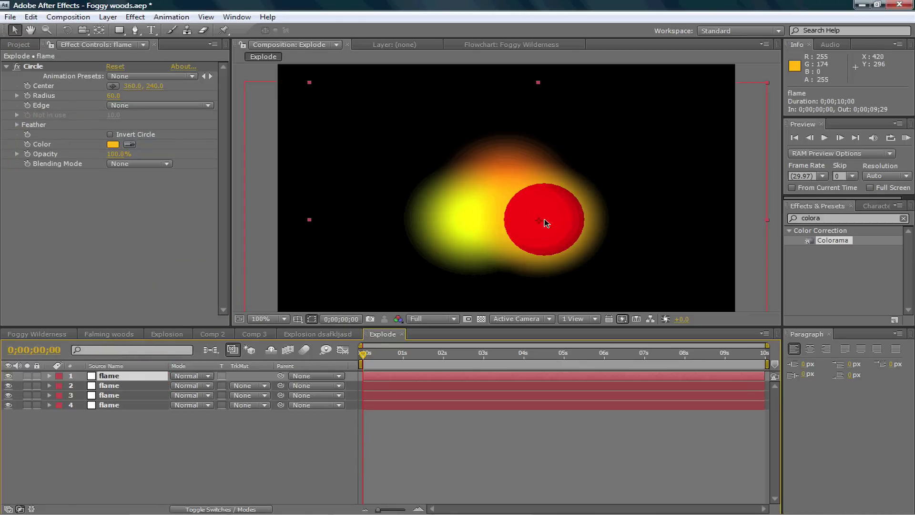
Step: Recolor the new copy's circle to white FFFFFF and move the layer to the middle of the cluster, about 363, 272
{"action": "left_click", "coordinate": [113, 144]}
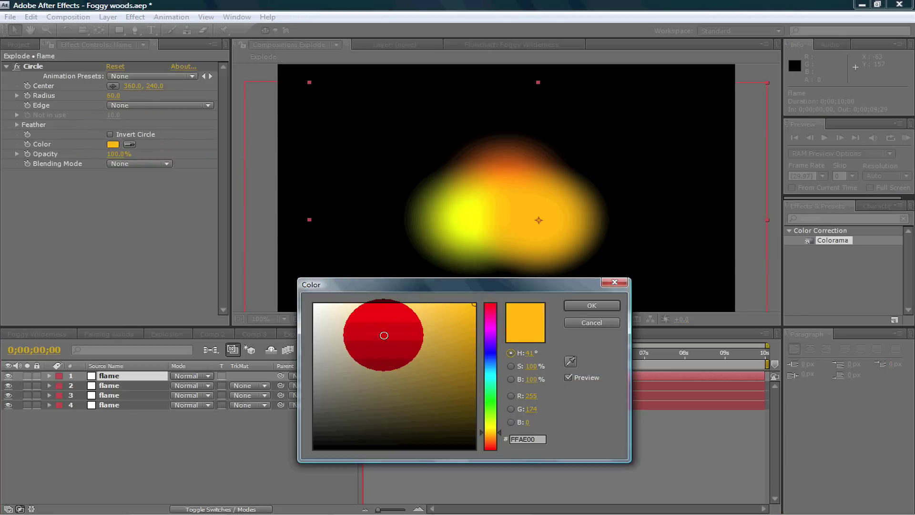
{"action": "left_click_drag", "start_coordinate": [384, 335], "coordinate": [290, 269]}
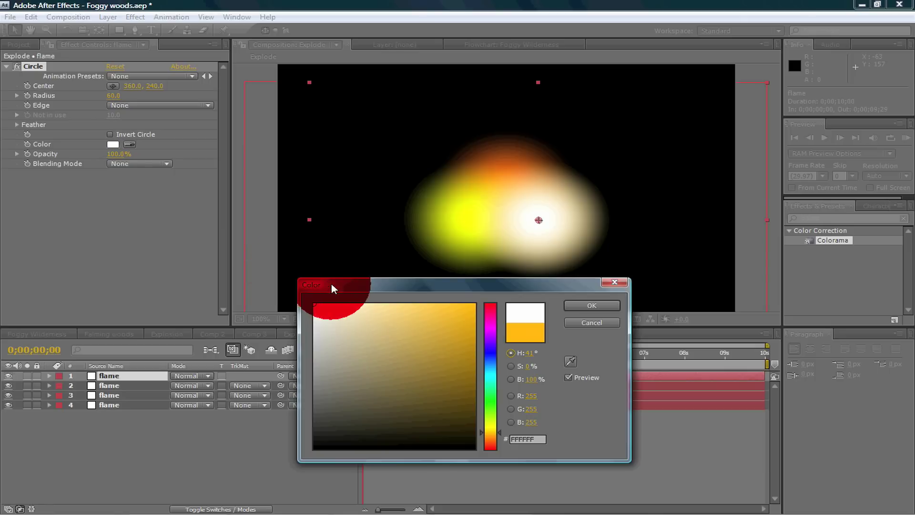
{"action": "left_click", "coordinate": [570, 308]}
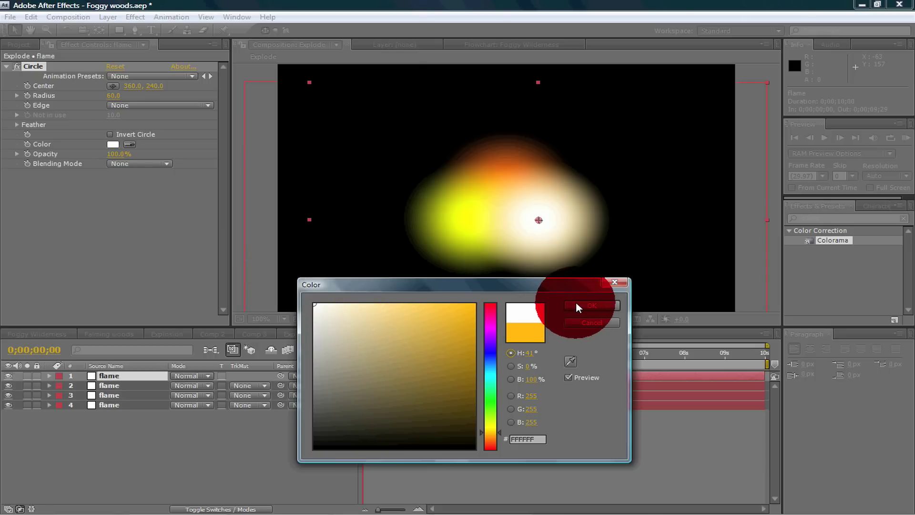
{"action": "left_click", "coordinate": [578, 306]}
{"action": "left_click_drag", "start_coordinate": [557, 219], "coordinate": [527, 208]}
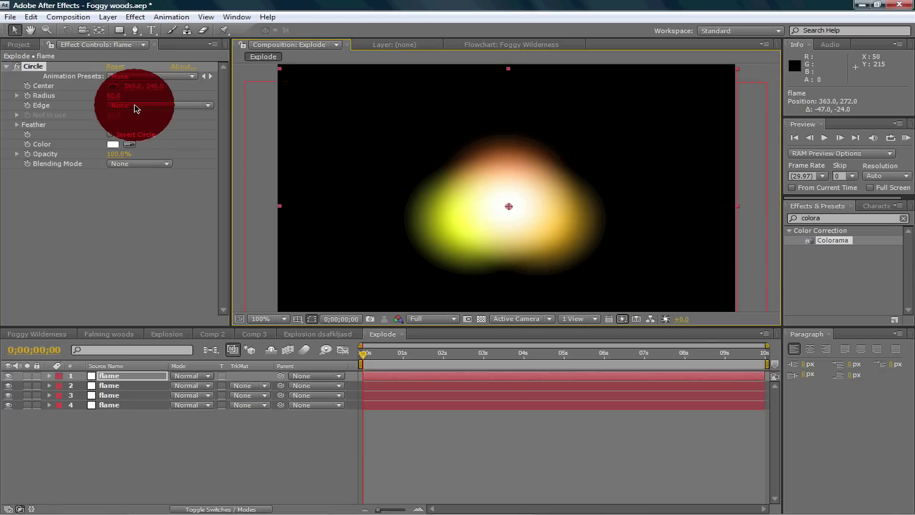
Step: Set the white circle's radius to 45 and shift its center to 356, 240
{"action": "left_click", "coordinate": [119, 96]}
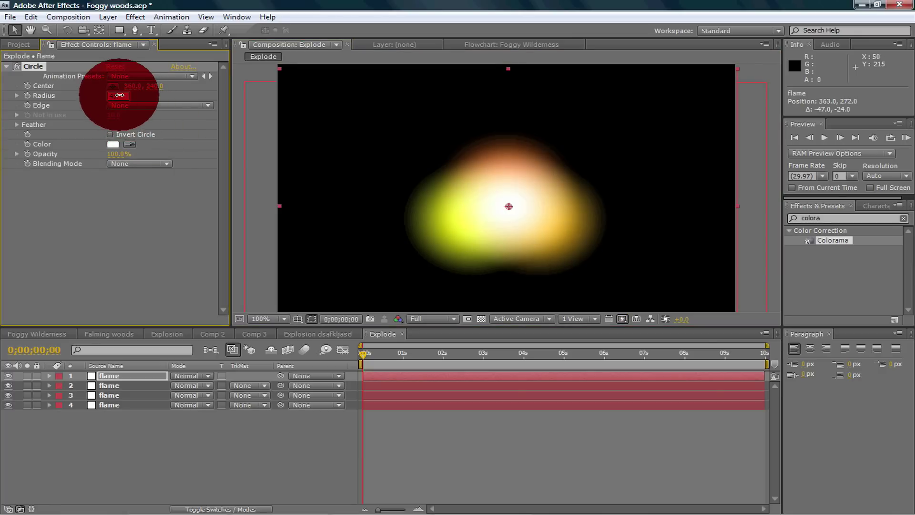
{"action": "type", "text": "45"}
{"action": "key", "text": "Return"}
{"action": "mouse_move", "coordinate": [424, 192]}
{"action": "left_mouse_down"}
{"action": "mouse_move", "coordinate": [510, 209]}
{"action": "mouse_move", "coordinate": [509, 196]}
{"action": "mouse_move", "coordinate": [509, 213]}
{"action": "left_mouse_up"}
{"action": "left_click", "coordinate": [149, 439]}
{"action": "left_click", "coordinate": [496, 197]}
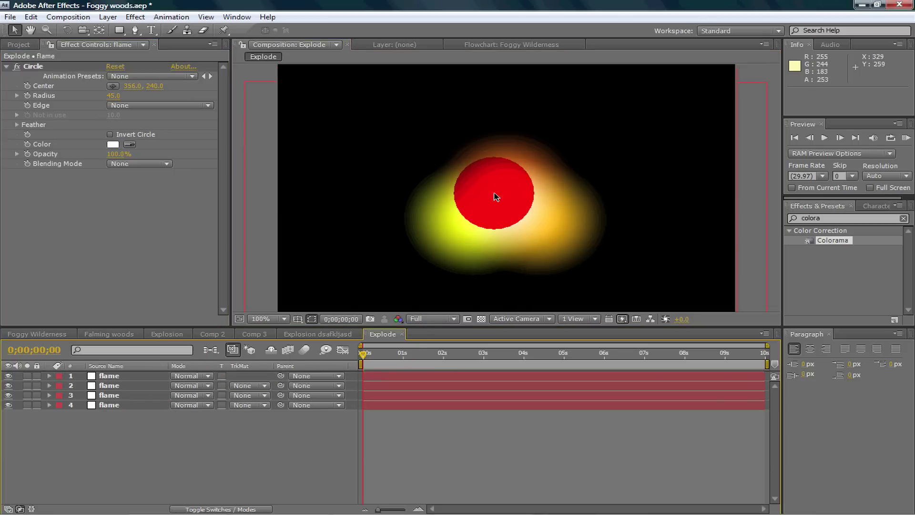
{"action": "scroll", "coordinate": [501, 191], "scroll_direction": "up", "scroll_amount": 4}
{"action": "scroll", "coordinate": [501, 191], "scroll_direction": "down", "scroll_amount": 2}
{"action": "scroll", "coordinate": [501, 191], "scroll_direction": "up", "scroll_amount": 4}
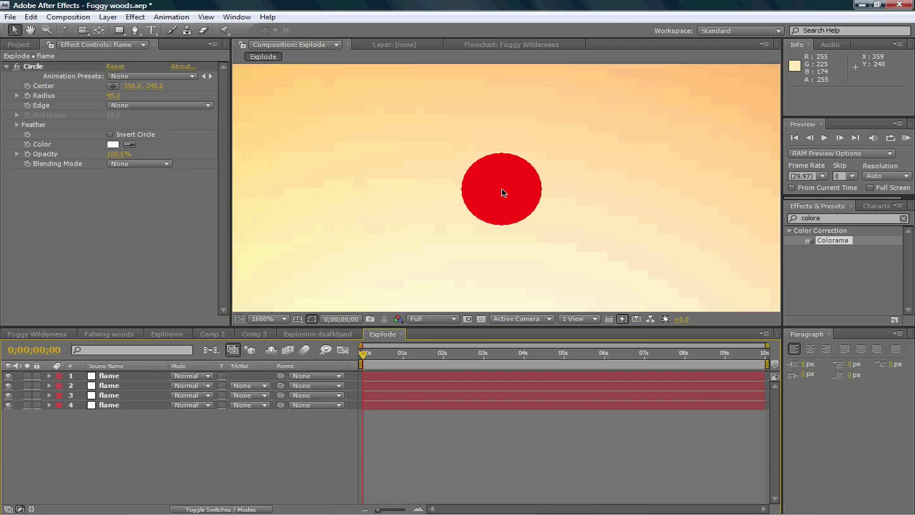
{"action": "scroll", "coordinate": [501, 190], "scroll_direction": "down", "scroll_amount": 8}
{"action": "scroll", "coordinate": [501, 190], "scroll_direction": "up", "scroll_amount": 8}
{"action": "scroll", "coordinate": [502, 190], "scroll_direction": "down", "scroll_amount": 8}
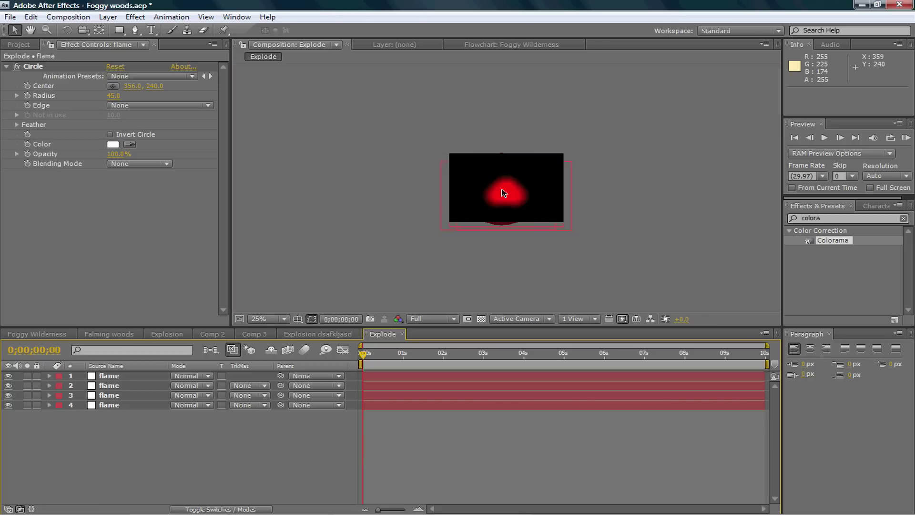
{"action": "scroll", "coordinate": [501, 191], "scroll_direction": "up", "scroll_amount": 4}
{"action": "scroll", "coordinate": [501, 190], "scroll_direction": "down", "scroll_amount": 4}
{"action": "scroll", "coordinate": [501, 191], "scroll_direction": "up", "scroll_amount": 4}
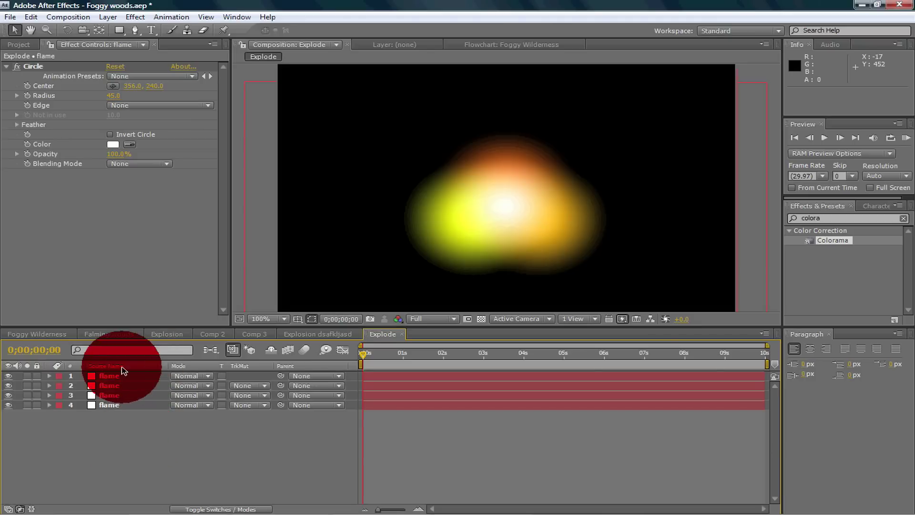
Step: Pre-compose all four flame layers into a composition named Explosion 1, moving all attributes into it
{"action": "left_click", "coordinate": [123, 379]}
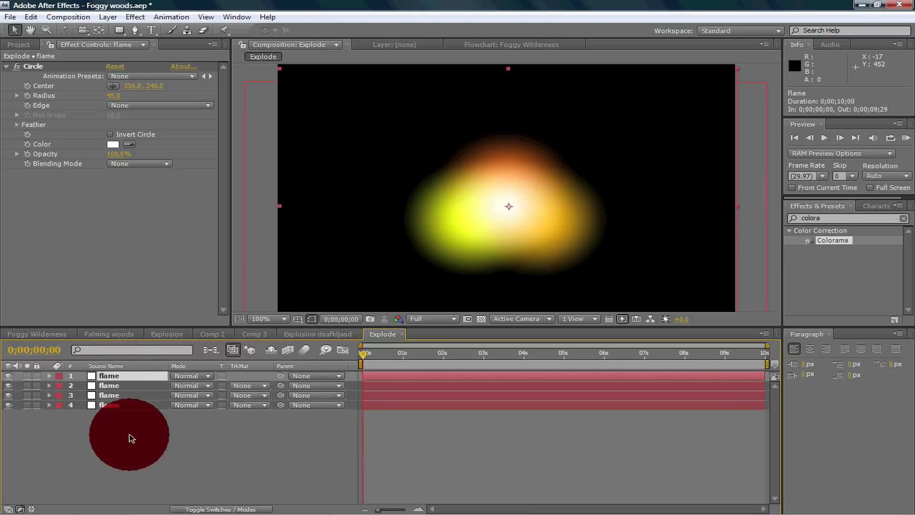
{"action": "left_click_drag", "start_coordinate": [116, 468], "coordinate": [159, 374]}
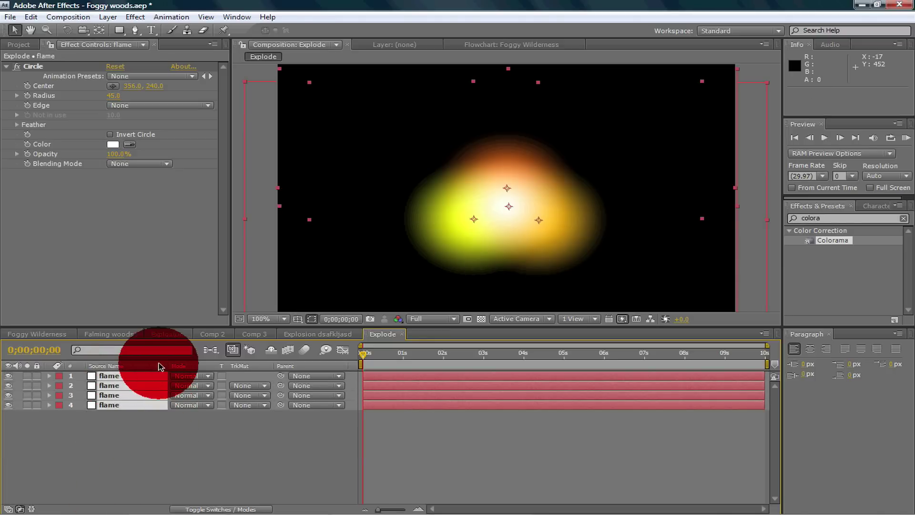
{"action": "left_click", "coordinate": [107, 17]}
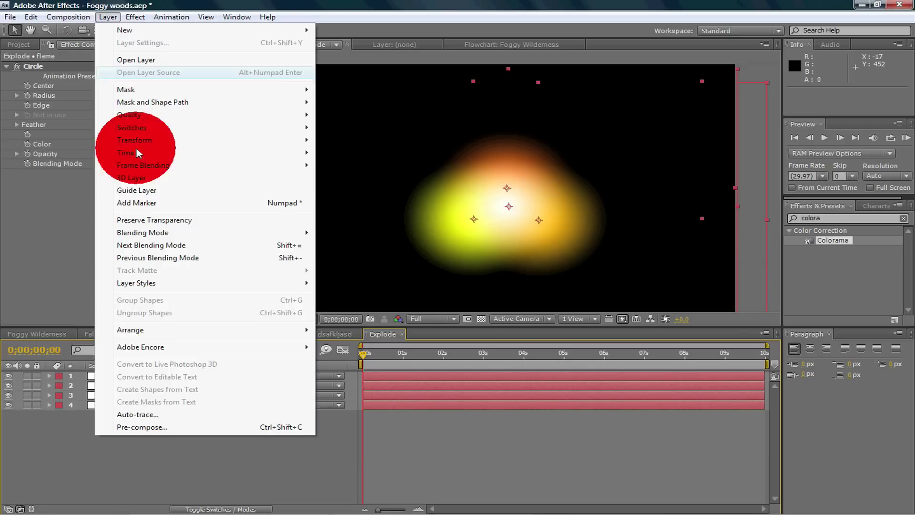
{"action": "left_click", "coordinate": [143, 426]}
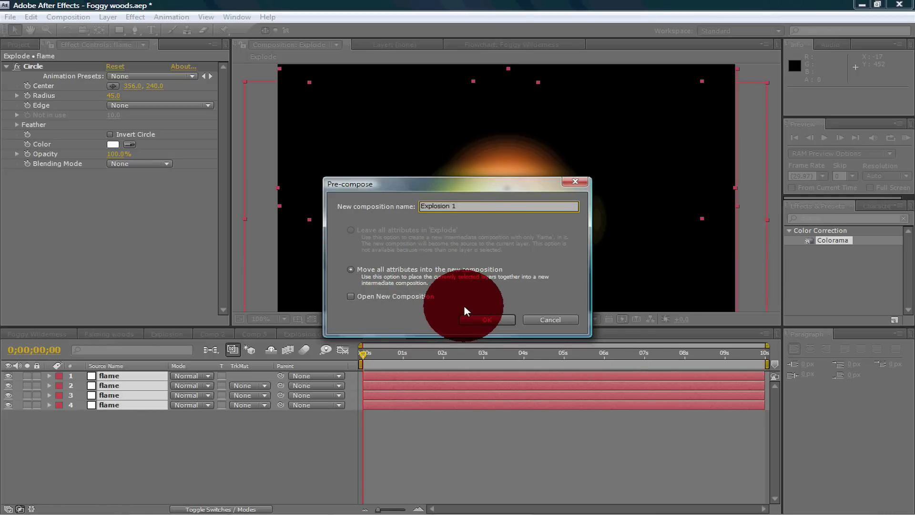
{"action": "left_click", "coordinate": [470, 318]}
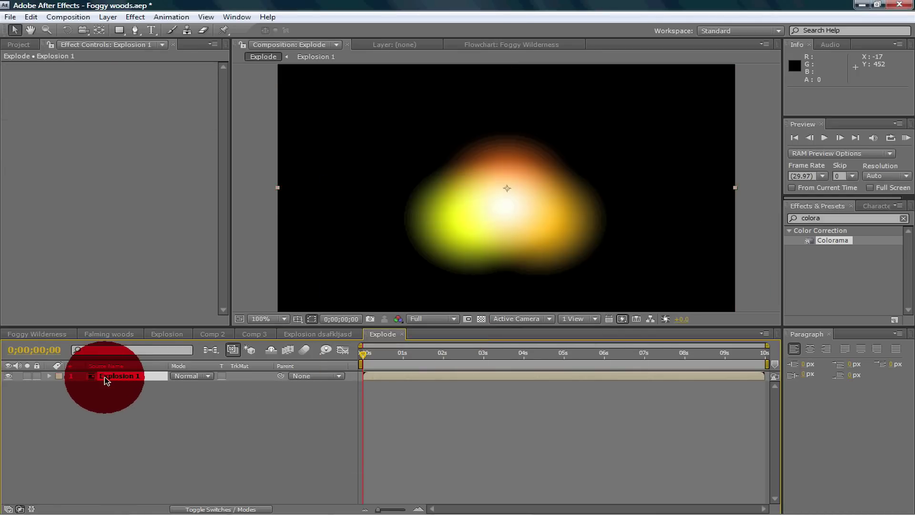
Step: Apply the Liquify distortion effect to the Explosion 1 layer
{"action": "left_click", "coordinate": [135, 19]}
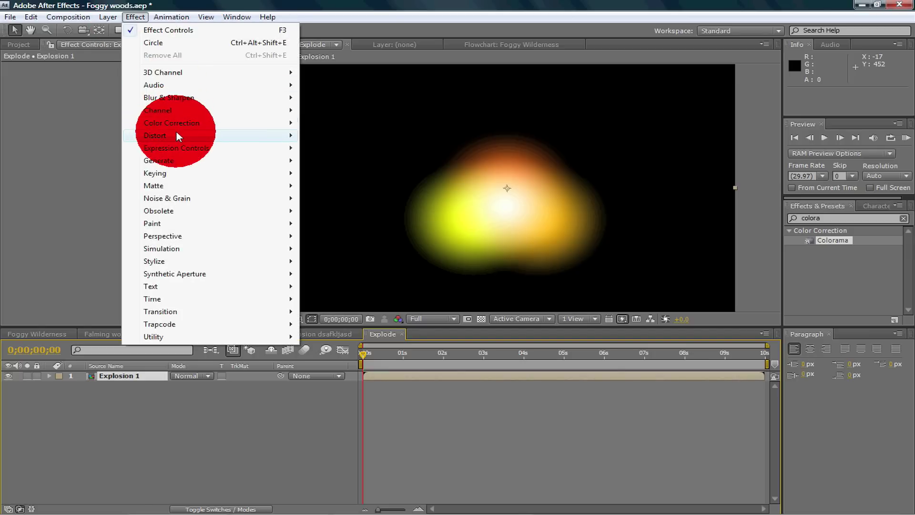
{"action": "mouse_move", "coordinate": [179, 137]}
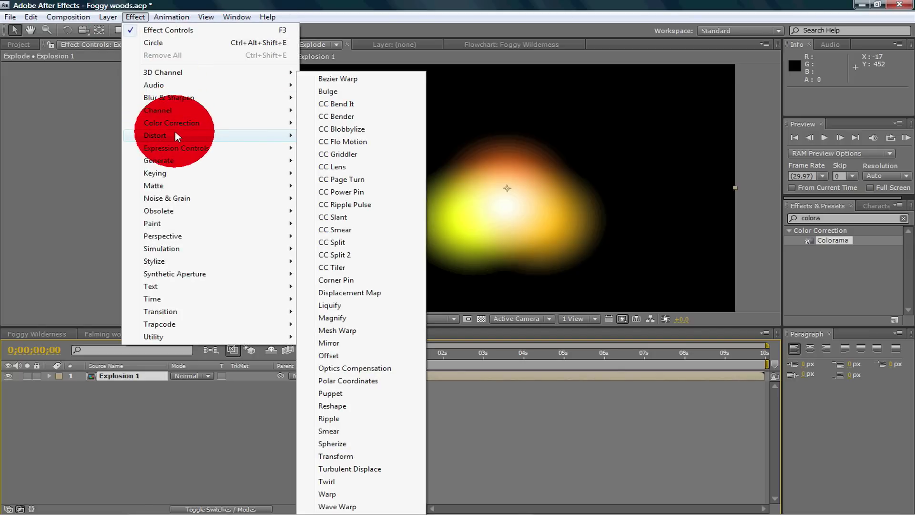
{"action": "left_click", "coordinate": [368, 305]}
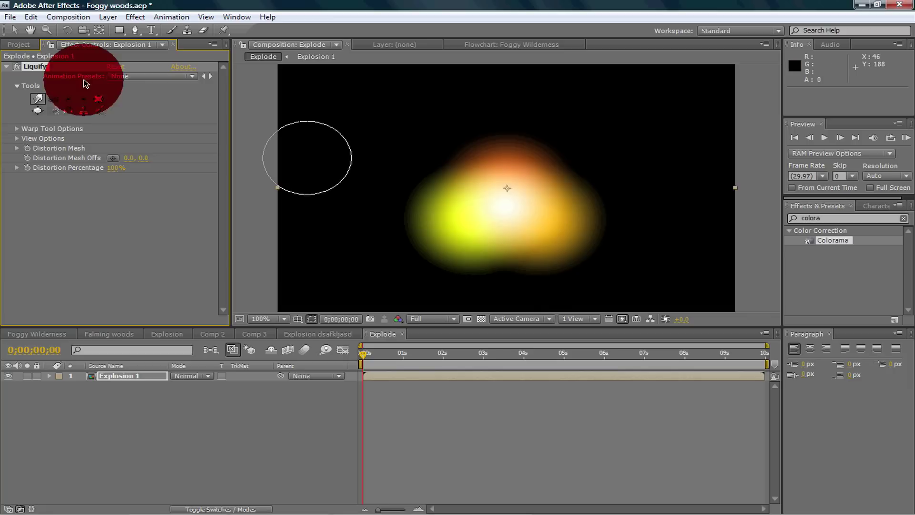
Step: Warp the flame colors outward from the center with Liquify strokes into an irregular, ragged fireball, and play a preview
{"action": "mouse_move", "coordinate": [506, 225]}
{"action": "left_mouse_down"}
{"action": "mouse_move", "coordinate": [532, 221]}
{"action": "mouse_move", "coordinate": [534, 206]}
{"action": "mouse_move", "coordinate": [509, 183]}
{"action": "mouse_move", "coordinate": [483, 197]}
{"action": "mouse_move", "coordinate": [477, 215]}
{"action": "mouse_move", "coordinate": [492, 233]}
{"action": "mouse_move", "coordinate": [533, 220]}
{"action": "mouse_move", "coordinate": [535, 198]}
{"action": "mouse_move", "coordinate": [520, 181]}
{"action": "mouse_move", "coordinate": [485, 187]}
{"action": "mouse_move", "coordinate": [477, 201]}
{"action": "mouse_move", "coordinate": [477, 214]}
{"action": "mouse_move", "coordinate": [506, 231]}
{"action": "mouse_move", "coordinate": [536, 206]}
{"action": "mouse_move", "coordinate": [522, 180]}
{"action": "mouse_move", "coordinate": [485, 187]}
{"action": "mouse_move", "coordinate": [481, 217]}
{"action": "mouse_move", "coordinate": [491, 226]}
{"action": "mouse_move", "coordinate": [538, 211]}
{"action": "left_mouse_up"}
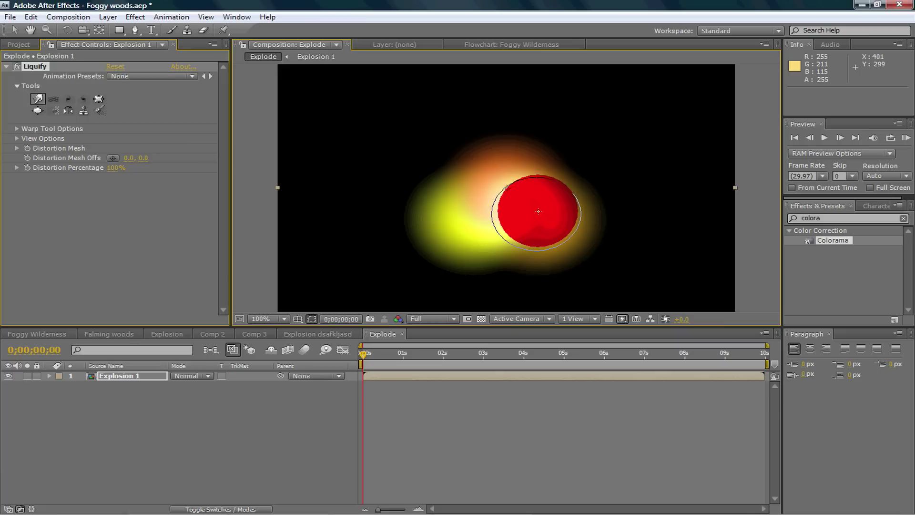
{"action": "mouse_move", "coordinate": [480, 185]}
{"action": "left_mouse_down"}
{"action": "mouse_move", "coordinate": [474, 222]}
{"action": "mouse_move", "coordinate": [492, 234]}
{"action": "mouse_move", "coordinate": [527, 222]}
{"action": "mouse_move", "coordinate": [535, 203]}
{"action": "left_mouse_up"}
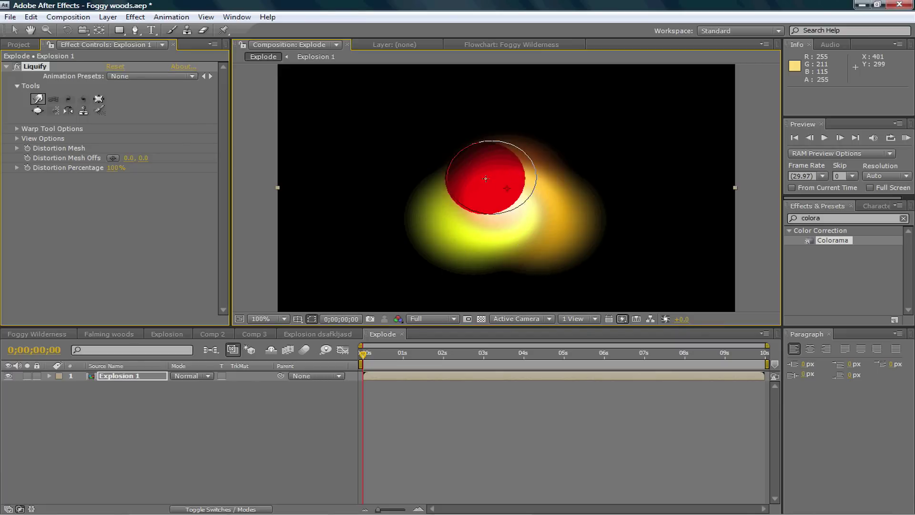
{"action": "mouse_move", "coordinate": [485, 179]}
{"action": "left_mouse_down"}
{"action": "mouse_move", "coordinate": [467, 194]}
{"action": "mouse_move", "coordinate": [476, 228]}
{"action": "left_mouse_up"}
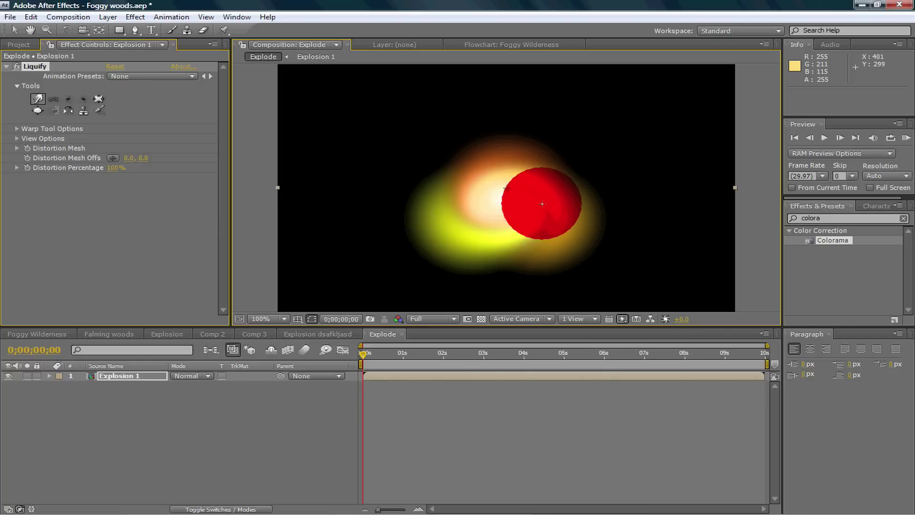
{"action": "mouse_move", "coordinate": [541, 204]}
{"action": "left_mouse_down"}
{"action": "mouse_move", "coordinate": [524, 173]}
{"action": "mouse_move", "coordinate": [480, 175]}
{"action": "mouse_move", "coordinate": [468, 197]}
{"action": "mouse_move", "coordinate": [468, 224]}
{"action": "mouse_move", "coordinate": [479, 229]}
{"action": "mouse_move", "coordinate": [524, 231]}
{"action": "mouse_move", "coordinate": [551, 201]}
{"action": "mouse_move", "coordinate": [527, 174]}
{"action": "mouse_move", "coordinate": [489, 175]}
{"action": "mouse_move", "coordinate": [471, 193]}
{"action": "mouse_move", "coordinate": [481, 230]}
{"action": "left_mouse_up"}
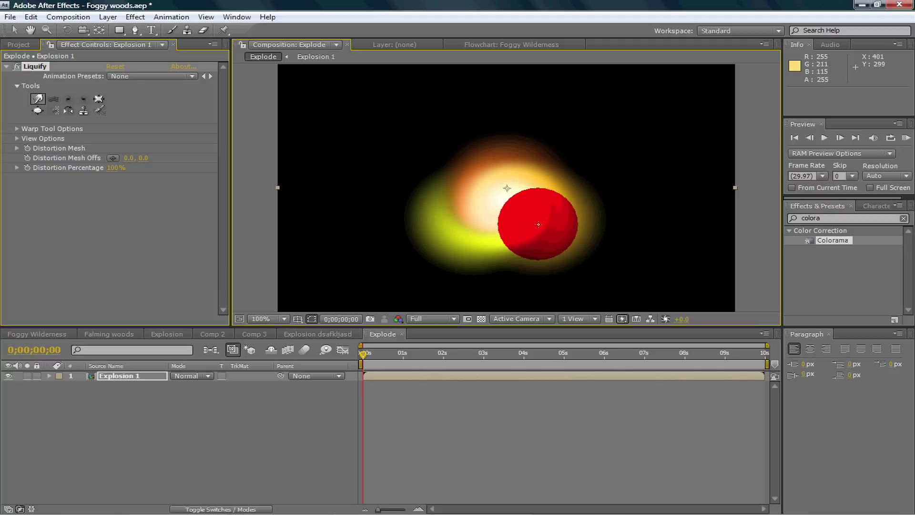
{"action": "mouse_move", "coordinate": [538, 224]}
{"action": "left_mouse_down"}
{"action": "mouse_move", "coordinate": [549, 194]}
{"action": "mouse_move", "coordinate": [530, 173]}
{"action": "mouse_move", "coordinate": [473, 174]}
{"action": "mouse_move", "coordinate": [495, 162]}
{"action": "mouse_move", "coordinate": [467, 138]}
{"action": "mouse_move", "coordinate": [470, 182]}
{"action": "mouse_move", "coordinate": [430, 158]}
{"action": "mouse_move", "coordinate": [457, 205]}
{"action": "mouse_move", "coordinate": [417, 211]}
{"action": "mouse_move", "coordinate": [471, 228]}
{"action": "mouse_move", "coordinate": [467, 270]}
{"action": "mouse_move", "coordinate": [472, 254]}
{"action": "mouse_move", "coordinate": [507, 249]}
{"action": "mouse_move", "coordinate": [542, 228]}
{"action": "mouse_move", "coordinate": [470, 237]}
{"action": "mouse_move", "coordinate": [475, 248]}
{"action": "mouse_move", "coordinate": [508, 230]}
{"action": "mouse_move", "coordinate": [544, 259]}
{"action": "mouse_move", "coordinate": [537, 229]}
{"action": "mouse_move", "coordinate": [588, 237]}
{"action": "mouse_move", "coordinate": [546, 202]}
{"action": "mouse_move", "coordinate": [608, 192]}
{"action": "mouse_move", "coordinate": [547, 189]}
{"action": "mouse_move", "coordinate": [580, 162]}
{"action": "mouse_move", "coordinate": [512, 182]}
{"action": "mouse_move", "coordinate": [556, 132]}
{"action": "mouse_move", "coordinate": [524, 148]}
{"action": "mouse_move", "coordinate": [514, 169]}
{"action": "mouse_move", "coordinate": [504, 163]}
{"action": "mouse_move", "coordinate": [504, 126]}
{"action": "mouse_move", "coordinate": [490, 135]}
{"action": "mouse_move", "coordinate": [488, 159]}
{"action": "mouse_move", "coordinate": [459, 140]}
{"action": "mouse_move", "coordinate": [435, 179]}
{"action": "mouse_move", "coordinate": [454, 316]}
{"action": "mouse_move", "coordinate": [798, 162]}
{"action": "mouse_move", "coordinate": [565, 241]}
{"action": "mouse_move", "coordinate": [578, 249]}
{"action": "mouse_move", "coordinate": [556, 258]}
{"action": "mouse_move", "coordinate": [483, 269]}
{"action": "mouse_move", "coordinate": [408, 212]}
{"action": "mouse_move", "coordinate": [454, 228]}
{"action": "mouse_move", "coordinate": [435, 213]}
{"action": "mouse_move", "coordinate": [445, 210]}
{"action": "mouse_move", "coordinate": [121, 425]}
{"action": "left_mouse_up"}
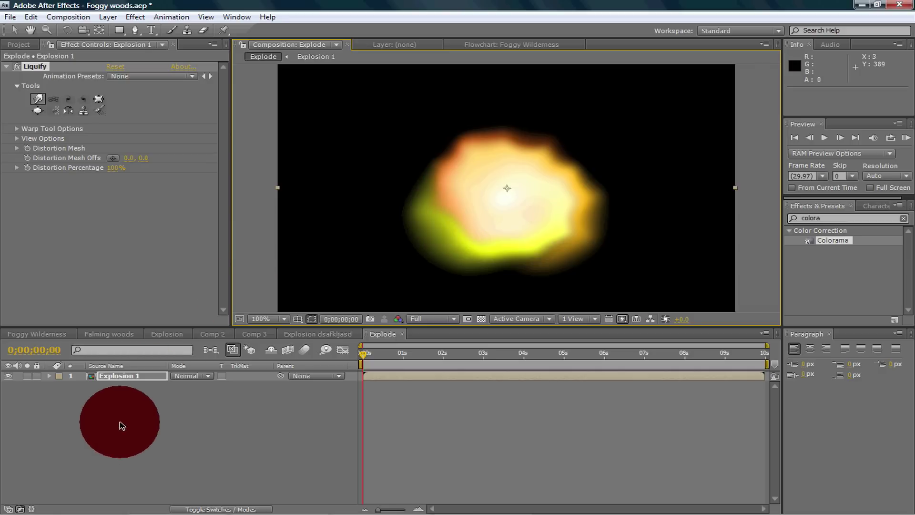
{"action": "key", "text": "space"}
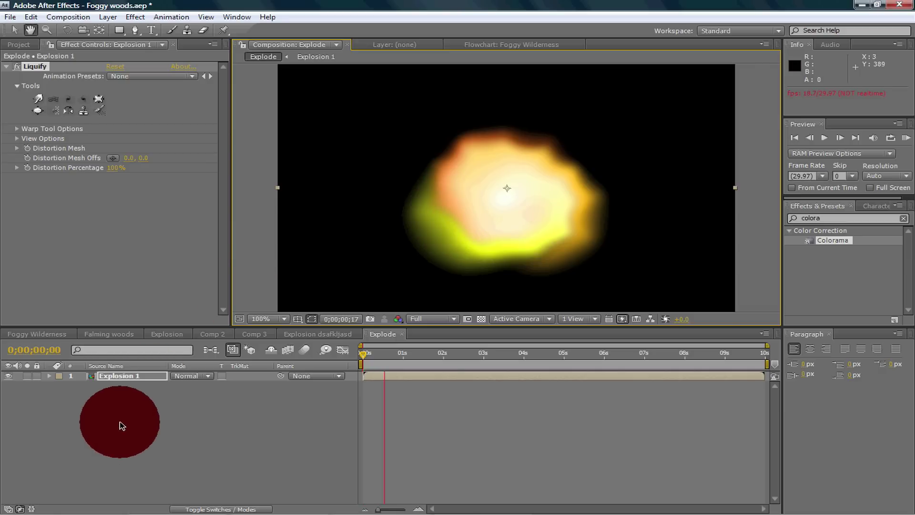
Step: Stop playback at 0;00;01;14 and create a white 720 x 480 px solid with the default name
{"action": "left_click_drag", "start_coordinate": [122, 425], "coordinate": [109, 20]}
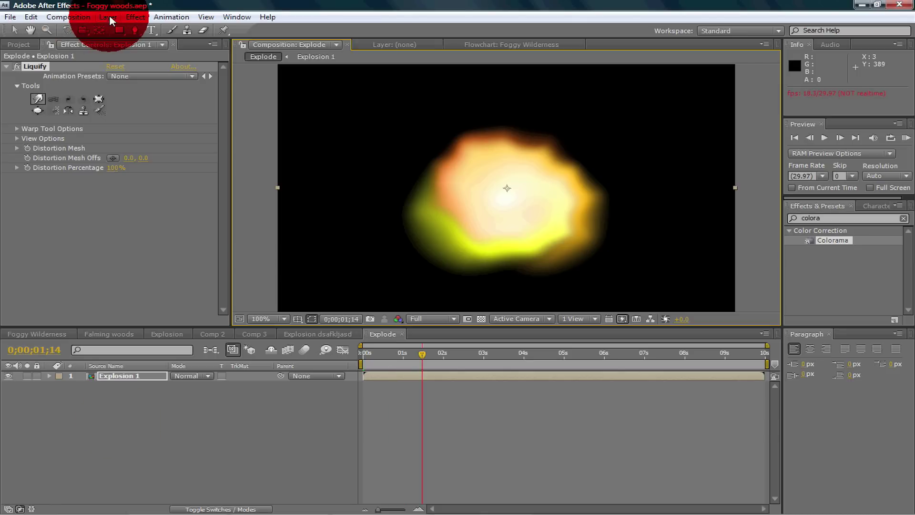
{"action": "left_click_drag", "start_coordinate": [109, 20], "coordinate": [355, 46]}
{"action": "left_click", "coordinate": [492, 363]}
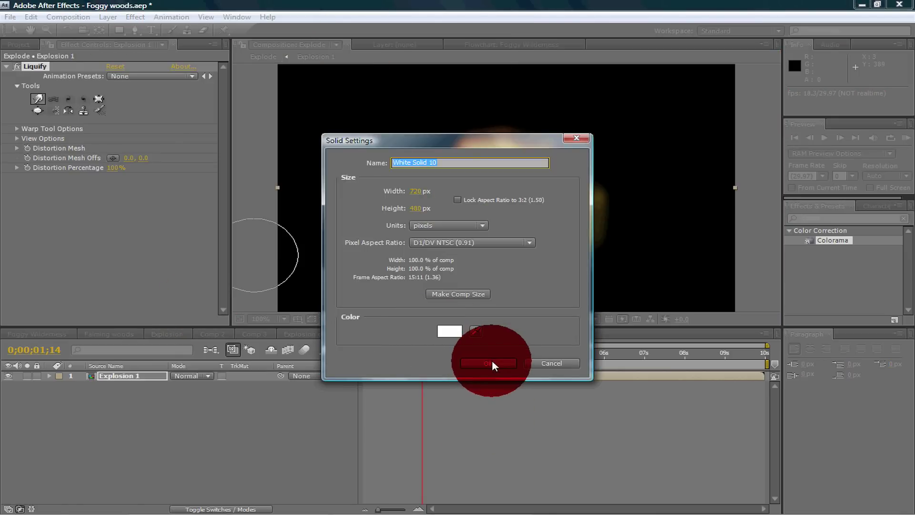
Step: Apply Fractal Noise to the white solid and, at the first frame, drive its Evolution with the expression time*300
{"action": "left_click_drag", "start_coordinate": [135, 16], "coordinate": [334, 223]}
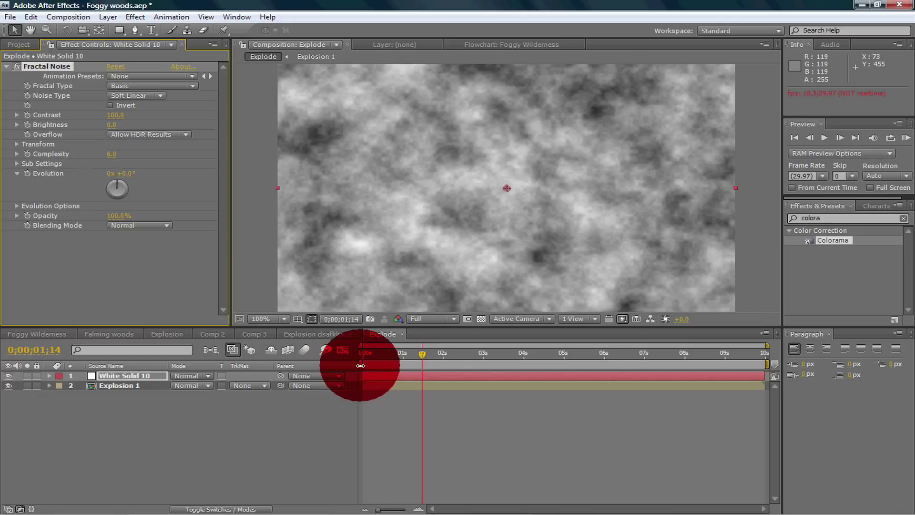
{"action": "left_click_drag", "start_coordinate": [378, 355], "coordinate": [338, 356]}
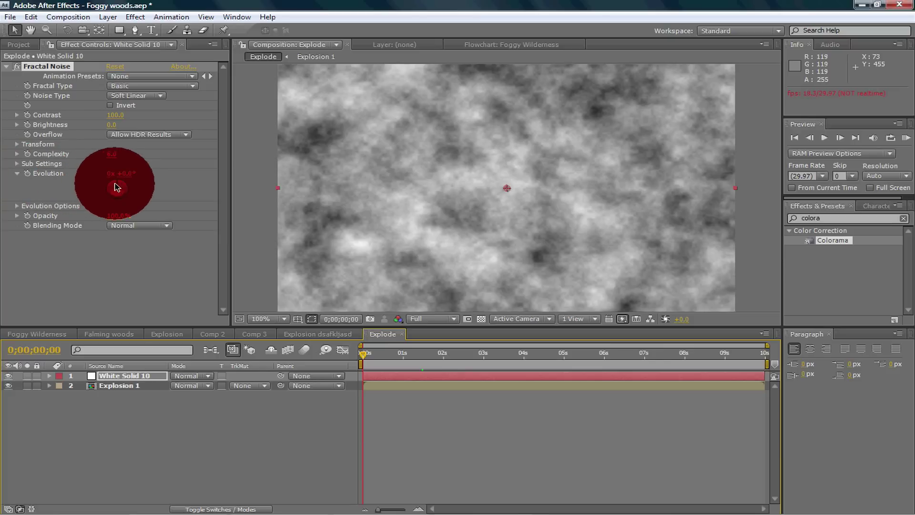
{"action": "left_click", "coordinate": [27, 174], "text": "alt"}
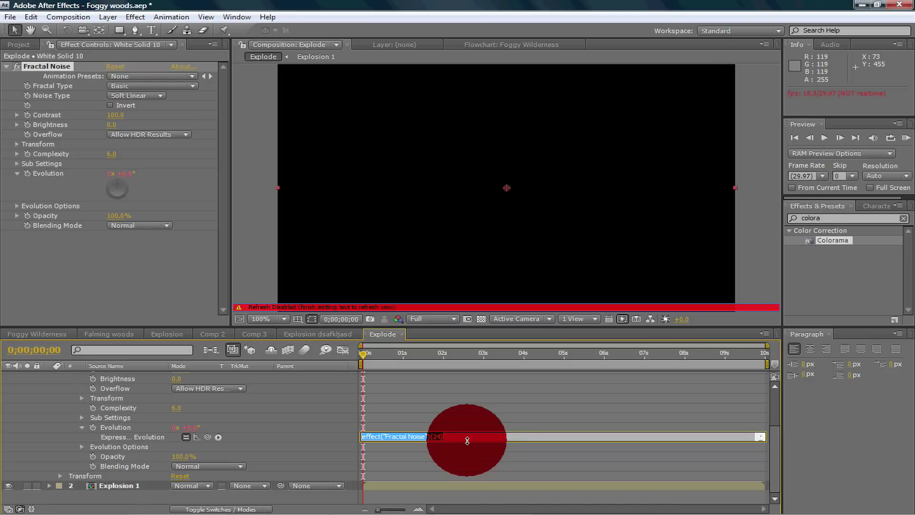
{"action": "type", "text": "time*300"}
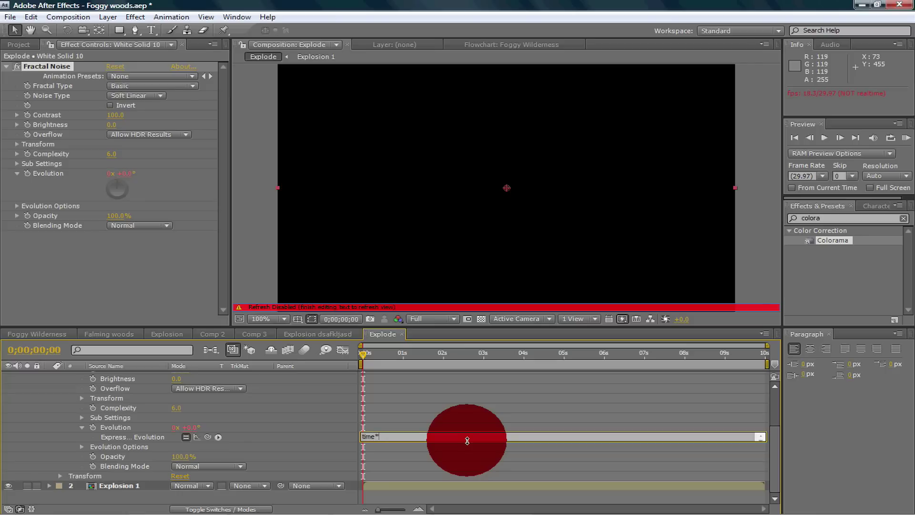
{"action": "left_click", "coordinate": [521, 389]}
Step: Set the composition view resolution to Quarter and play a preview of the evolving noise
{"action": "left_click", "coordinate": [419, 318]}
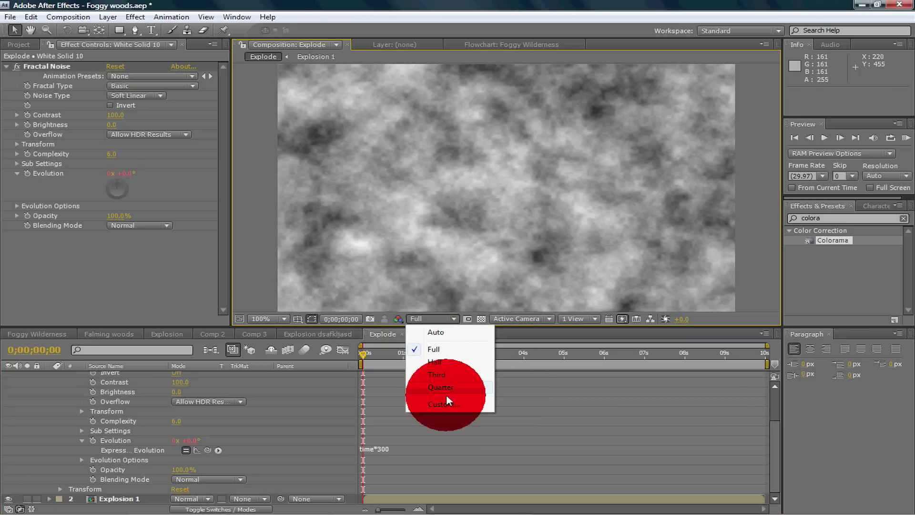
{"action": "left_click", "coordinate": [446, 393]}
{"action": "key", "text": "space"}
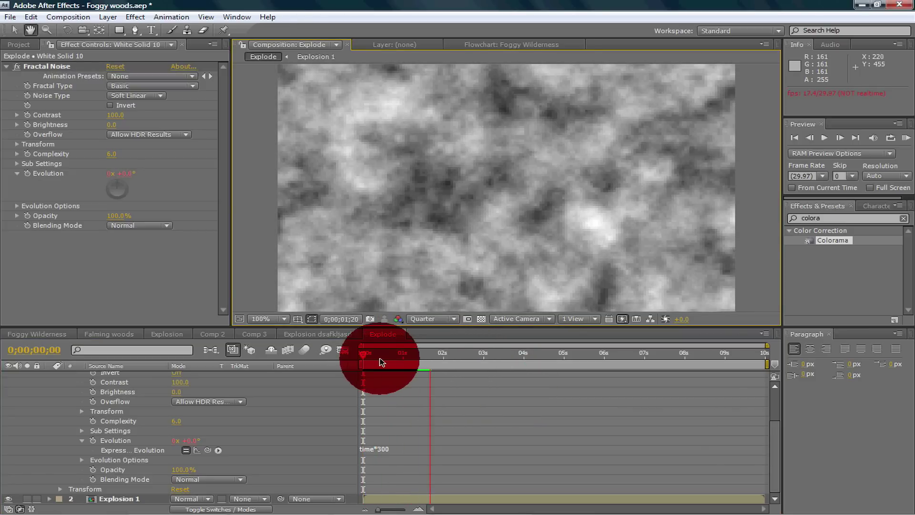
{"action": "key", "text": "space"}
Step: Collapse the white solid's properties and set its blending mode to Classic Color Dodge over Explosion 1
{"action": "scroll", "coordinate": [171, 409], "scroll_direction": "up", "scroll_amount": 3}
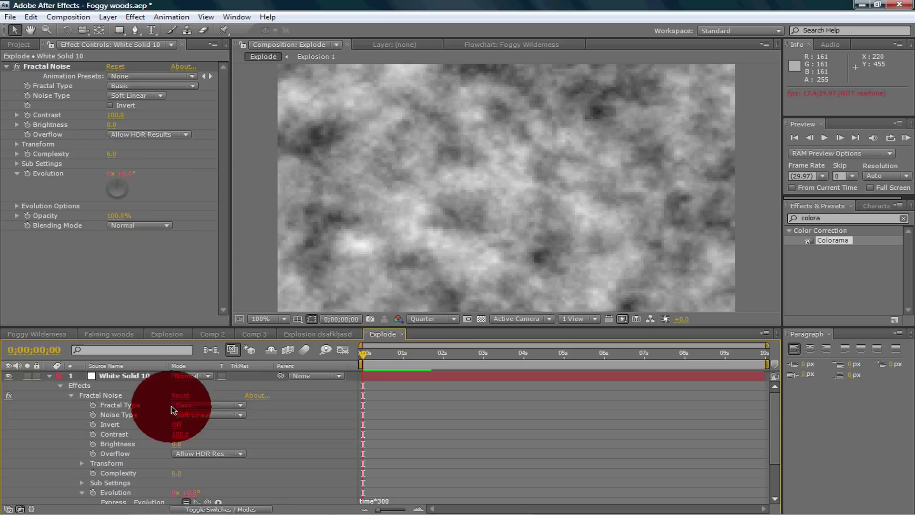
{"action": "left_click", "coordinate": [49, 376]}
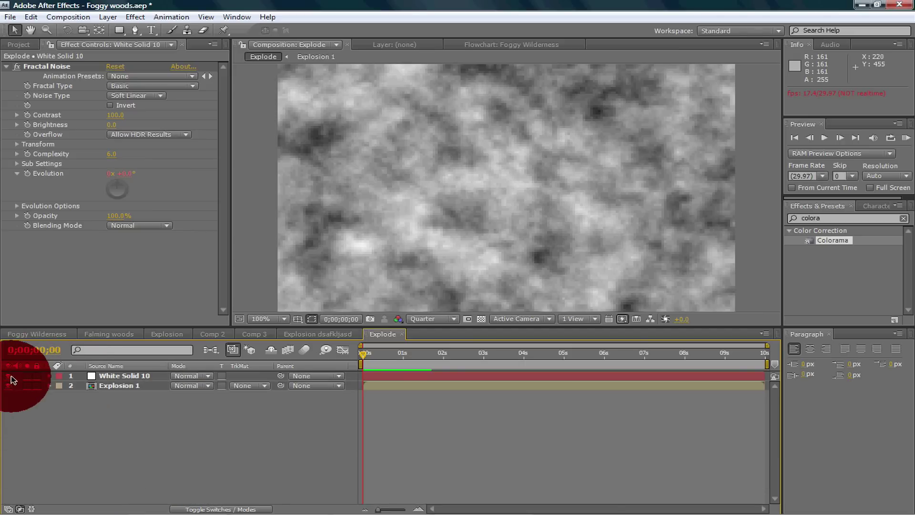
{"action": "left_click", "coordinate": [177, 372]}
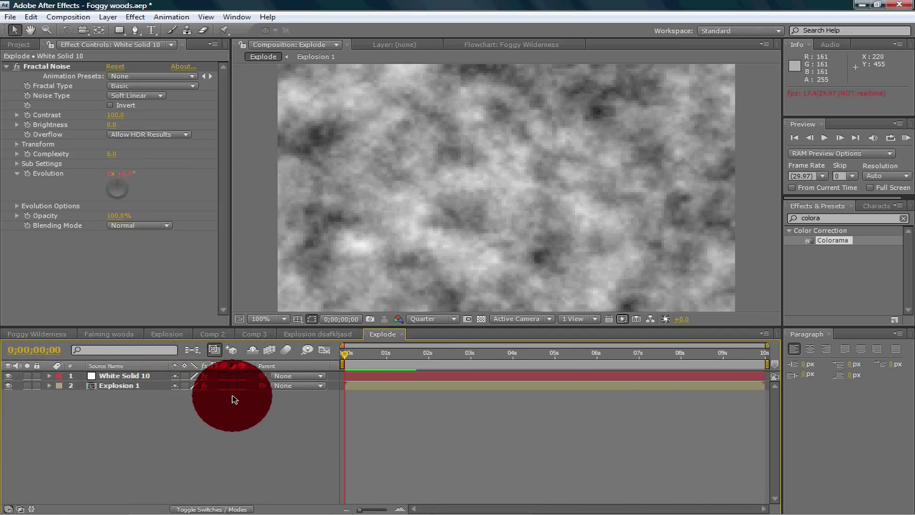
{"action": "key", "text": "F4"}
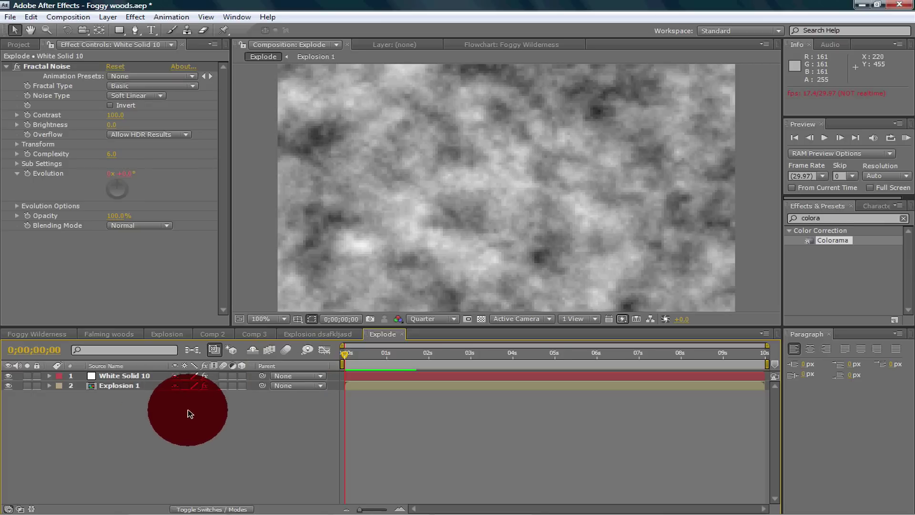
{"action": "key", "text": "F4"}
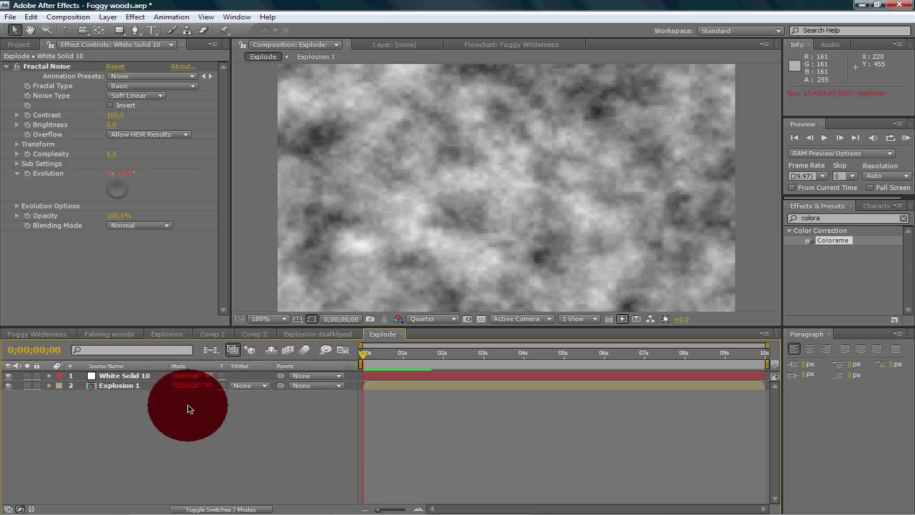
{"action": "left_click", "coordinate": [190, 377]}
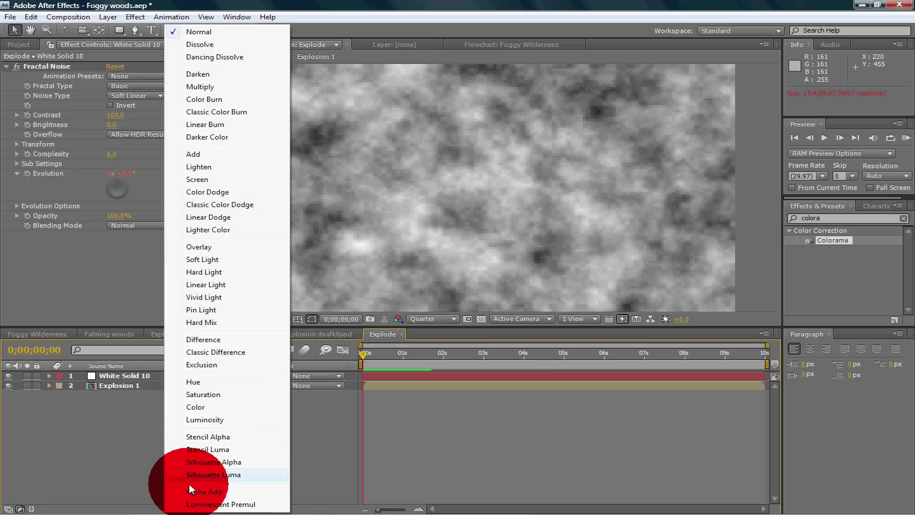
{"action": "left_click", "coordinate": [241, 204]}
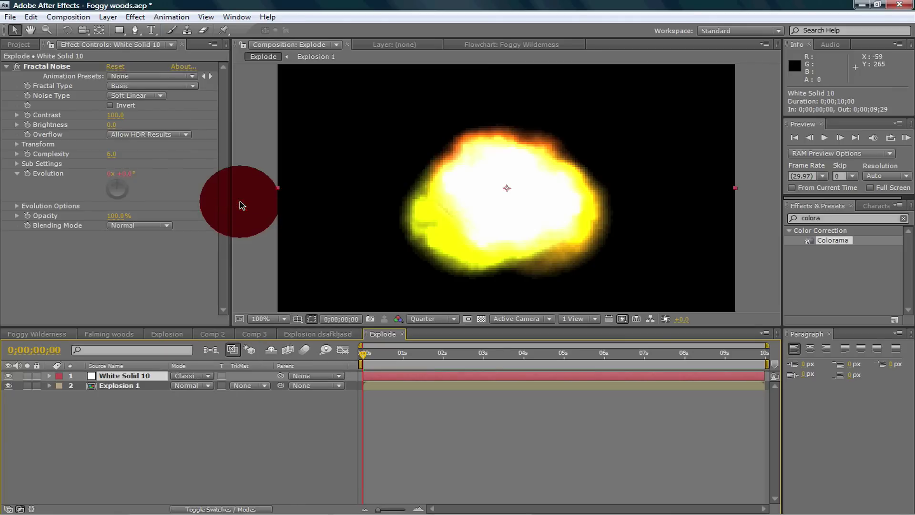
Step: Return the composition view to Full resolution and set the Fractal Noise brightness to -28
{"action": "left_click", "coordinate": [540, 186]}
{"action": "left_click", "coordinate": [431, 320]}
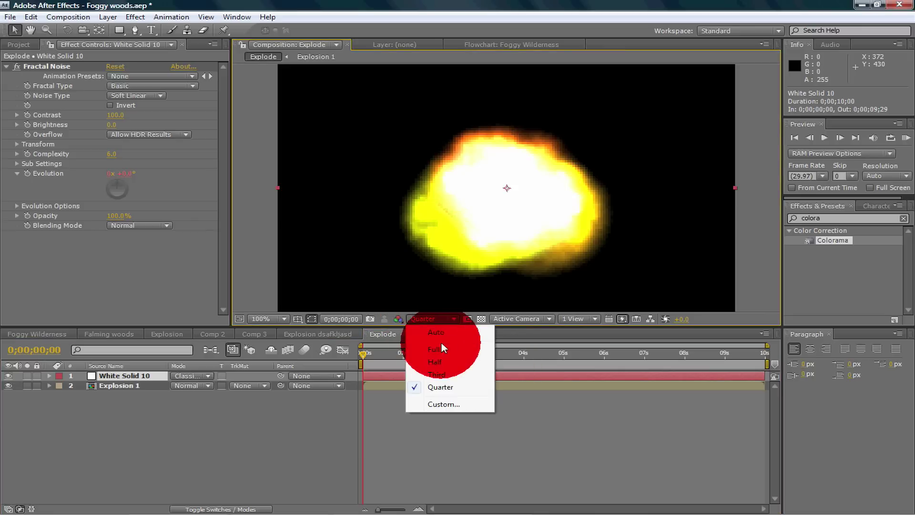
{"action": "left_click", "coordinate": [443, 334]}
{"action": "left_click", "coordinate": [557, 199]}
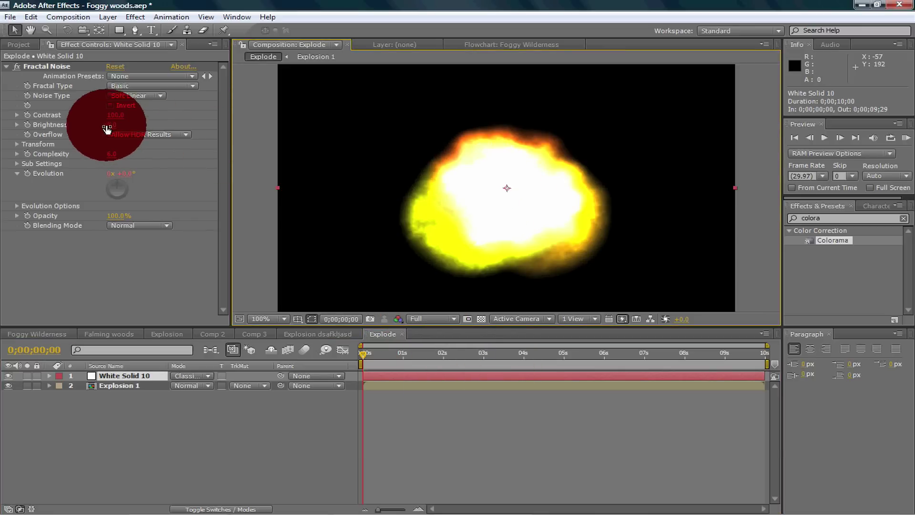
{"action": "left_click_drag", "start_coordinate": [110, 125], "coordinate": [85, 127]}
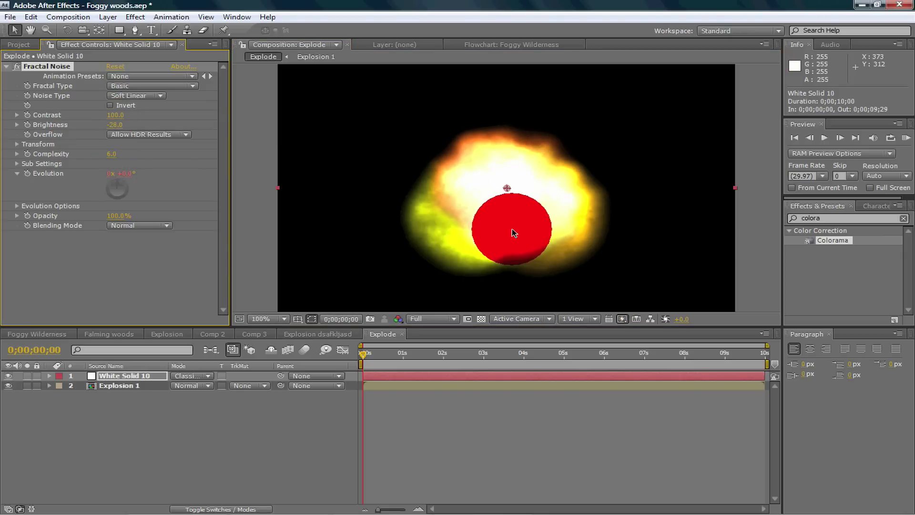
Step: Pre-compose the white solid and Explosion 1 into a composition named Explosion Final, moving all attributes into it
{"action": "left_click_drag", "start_coordinate": [130, 414], "coordinate": [143, 371]}
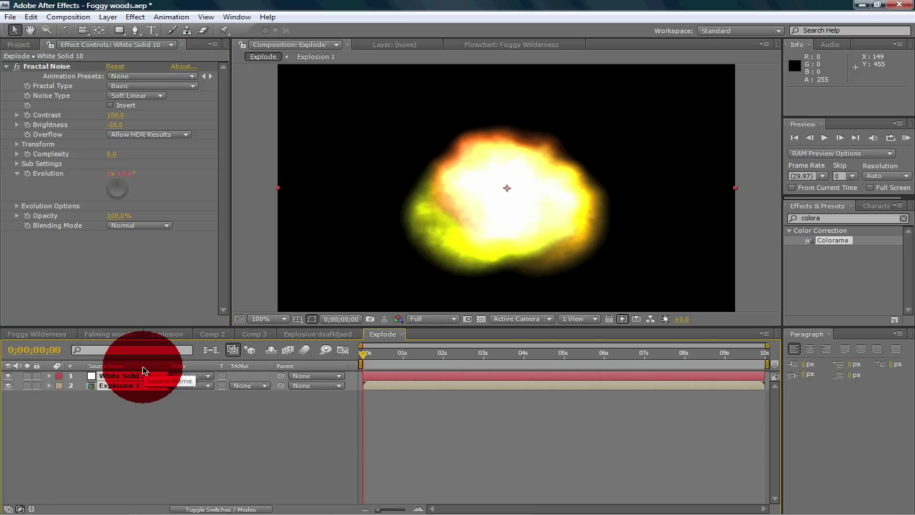
{"action": "left_click", "coordinate": [107, 17]}
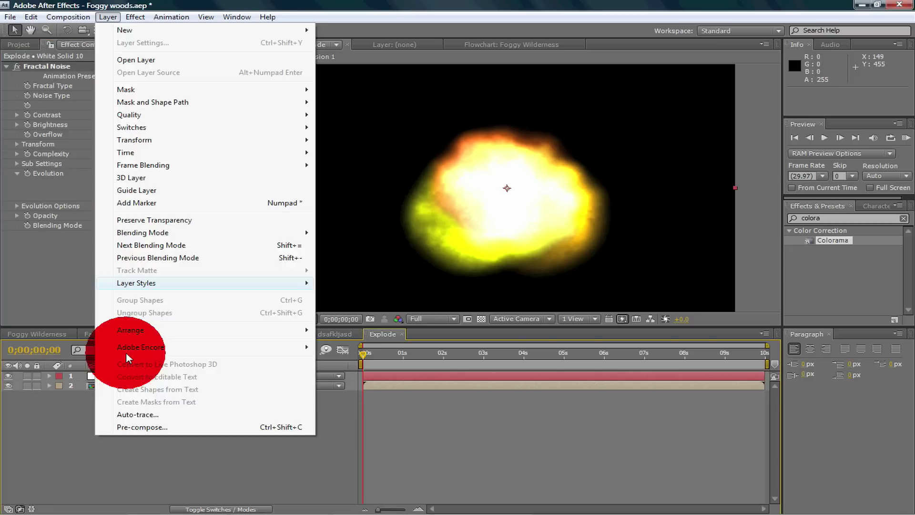
{"action": "left_click", "coordinate": [143, 427]}
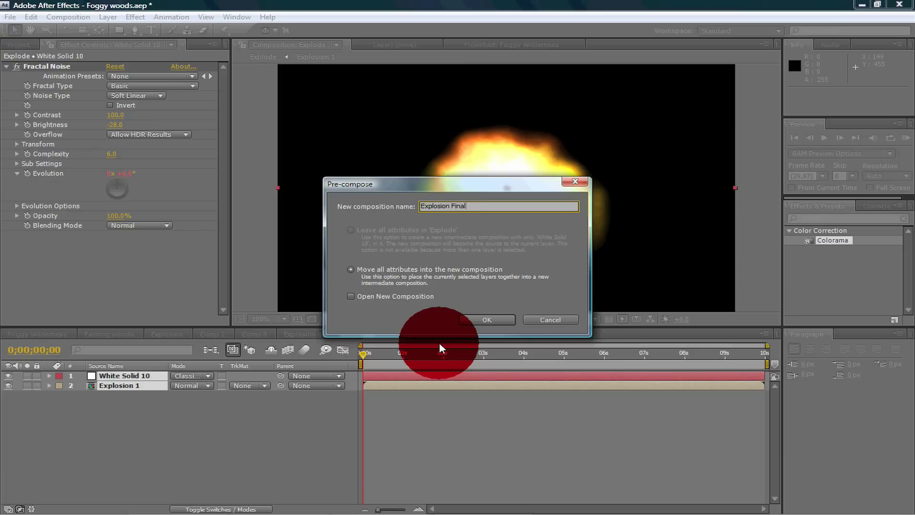
{"action": "left_click", "coordinate": [485, 319]}
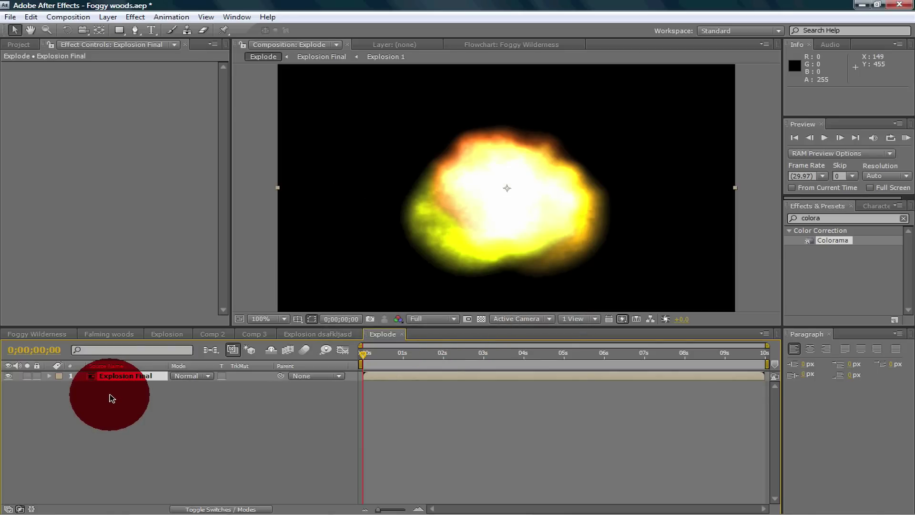
Step: Switch the composition view to Quarter resolution and play the Explosion Final layer from the first frame
{"action": "key", "text": "h"}
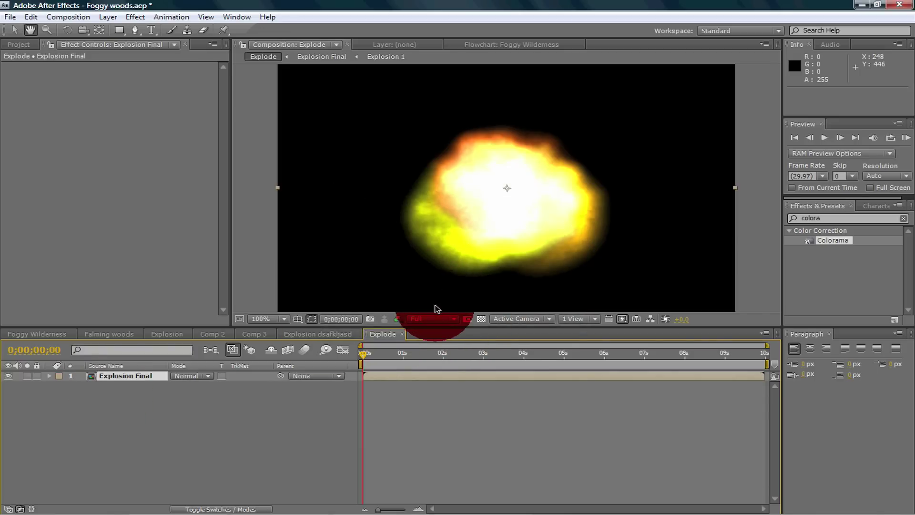
{"action": "left_click", "coordinate": [431, 318]}
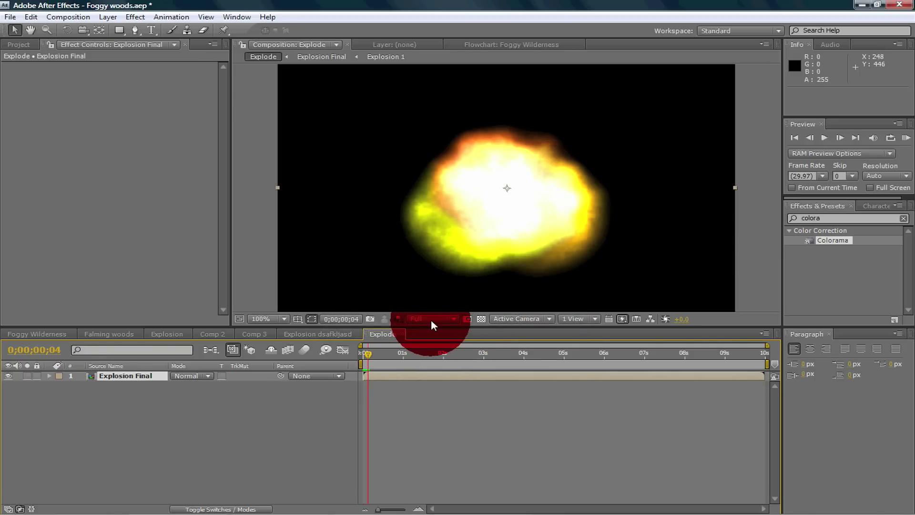
{"action": "left_click", "coordinate": [441, 387]}
{"action": "key", "text": "space"}
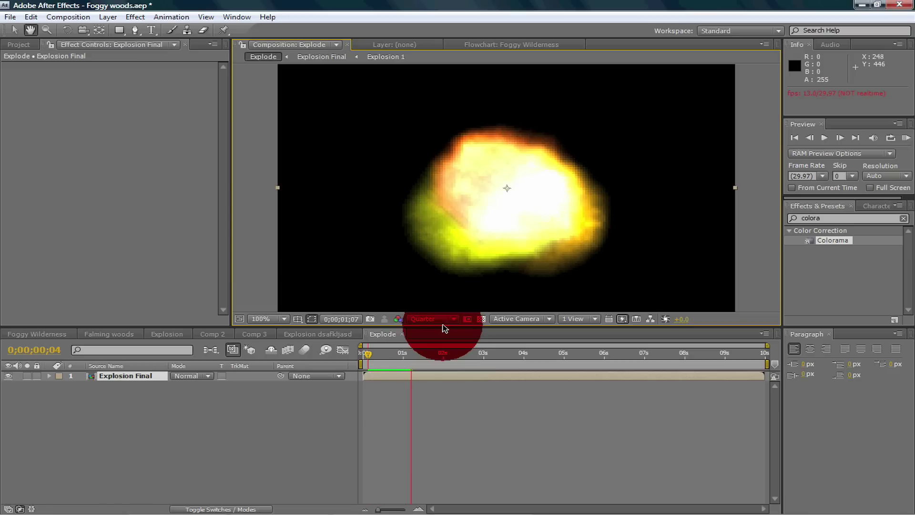
{"action": "left_click", "coordinate": [414, 351]}
{"action": "left_click_drag", "start_coordinate": [413, 347], "coordinate": [355, 351]}
{"action": "key", "text": "space"}
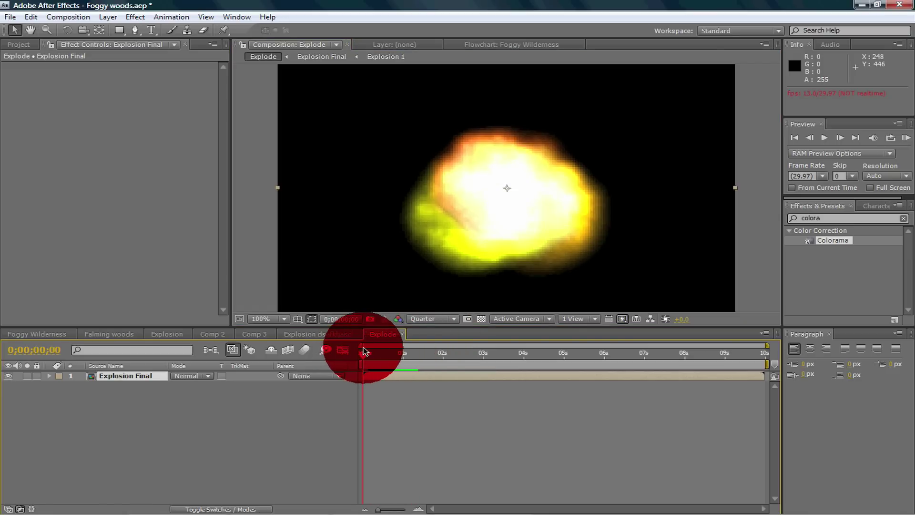
{"action": "left_click", "coordinate": [423, 319]}
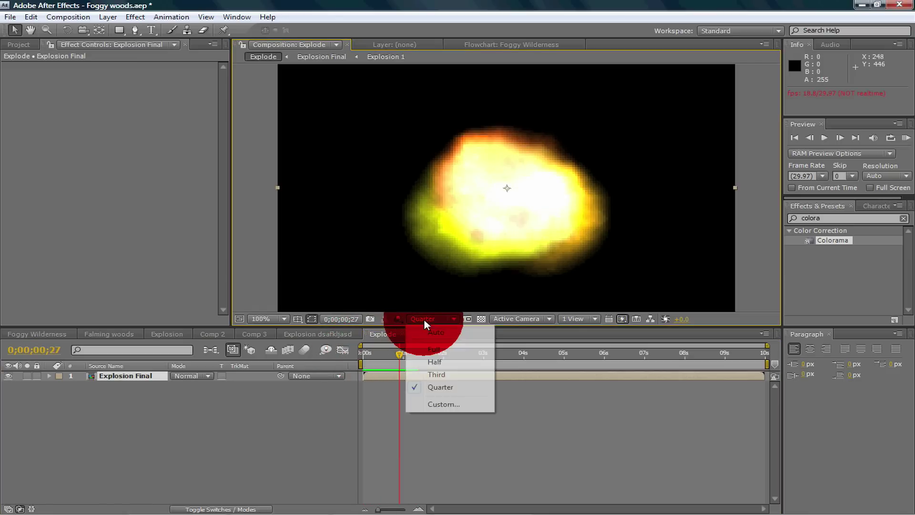
{"action": "left_click", "coordinate": [271, 423]}
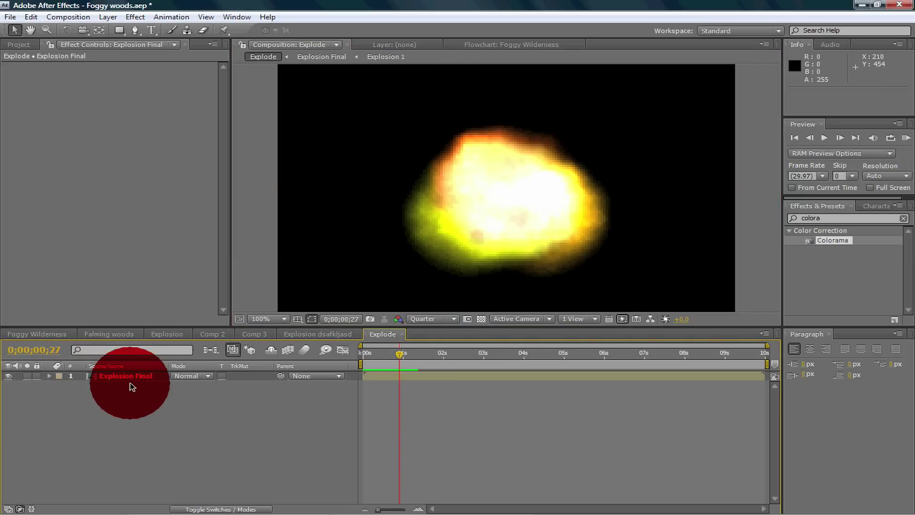
Step: Keyframe the Explosion Final layer's scale from 0% at 0;00;00;00 to 3300% at 0;00;01;03
{"action": "left_click", "coordinate": [129, 381]}
{"action": "left_click_drag", "start_coordinate": [390, 361], "coordinate": [299, 384]}
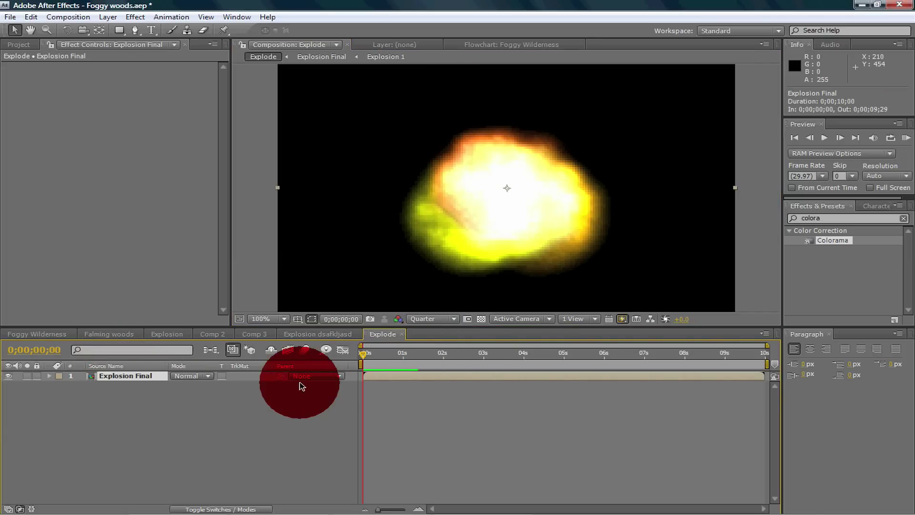
{"action": "left_click", "coordinate": [45, 374]}
{"action": "left_click", "coordinate": [50, 375]}
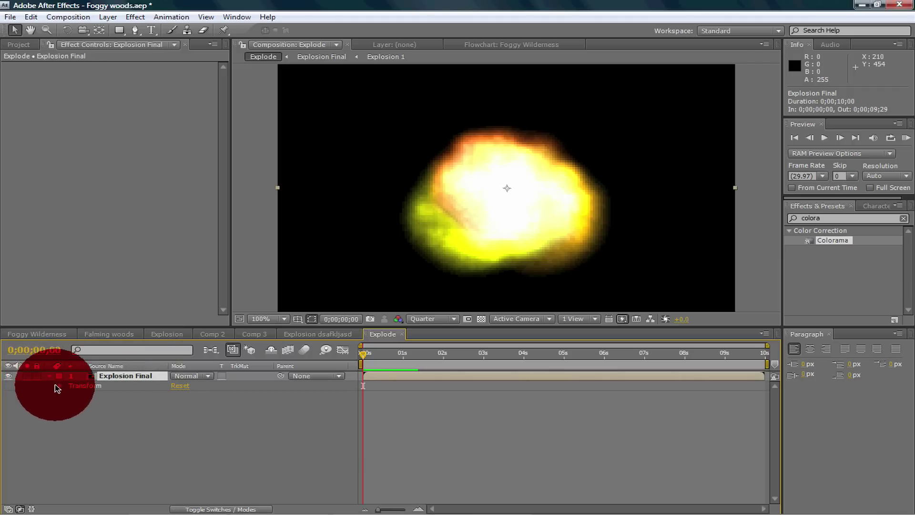
{"action": "left_click", "coordinate": [60, 386]}
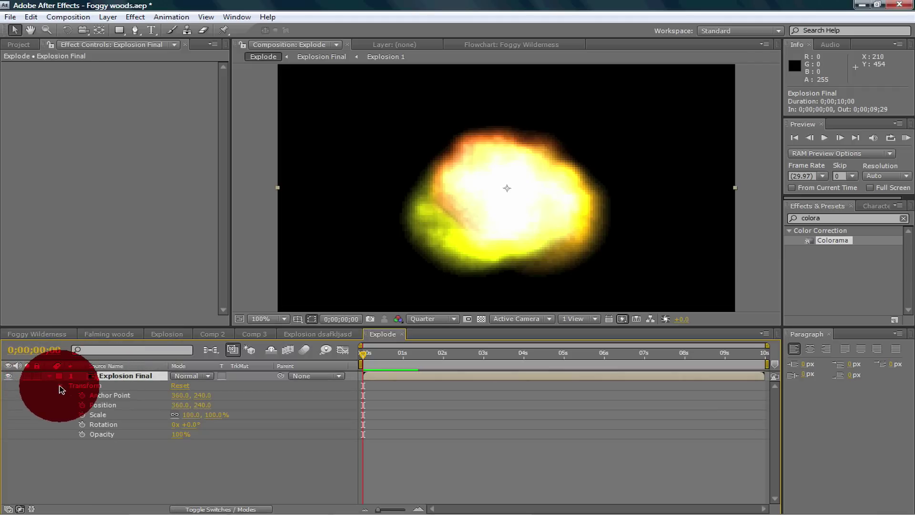
{"action": "left_click", "coordinate": [82, 415]}
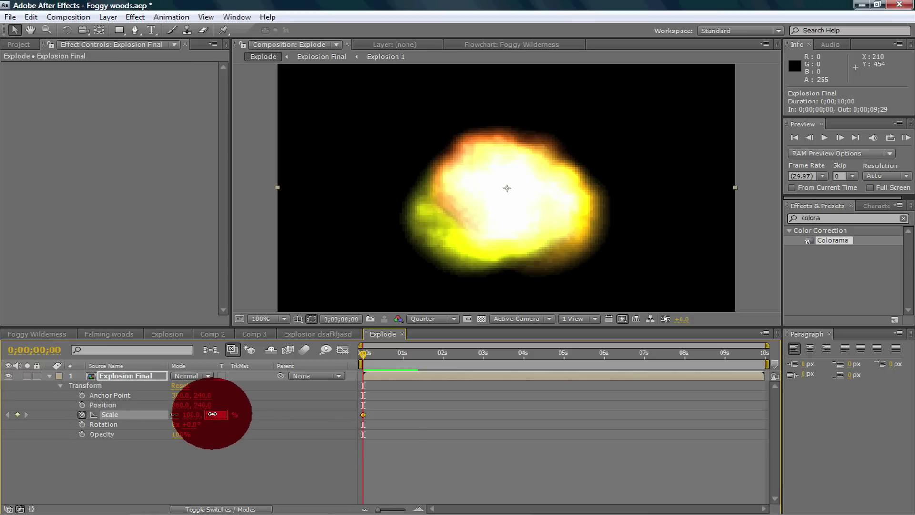
{"action": "type", "text": "0"}
{"action": "key", "text": "Return"}
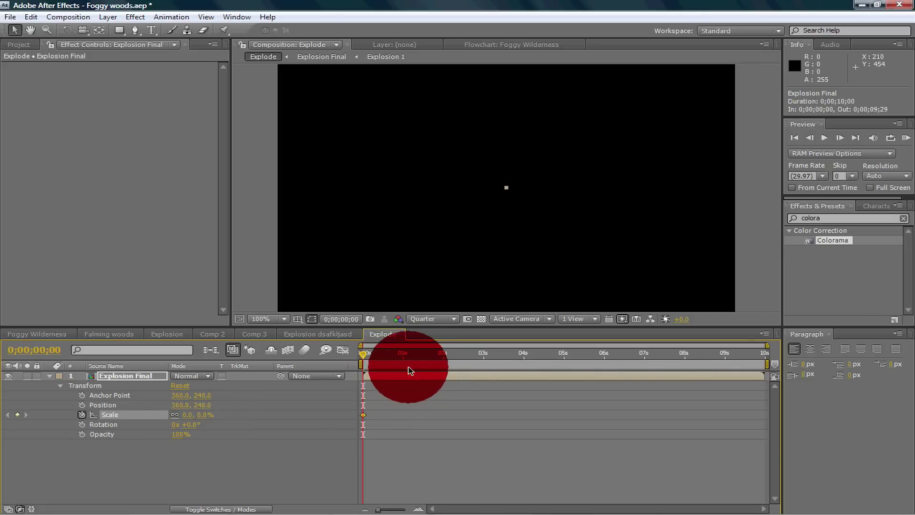
{"action": "left_click", "coordinate": [406, 366]}
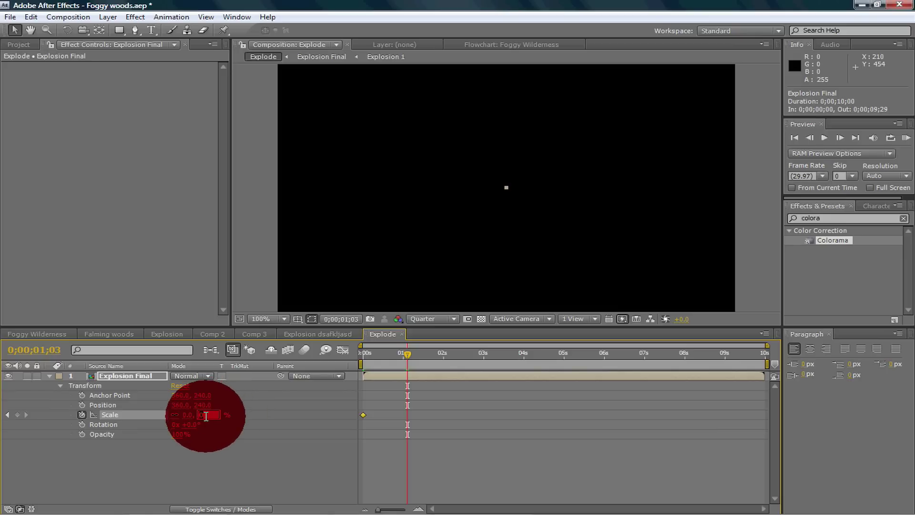
{"action": "key", "text": "Return"}
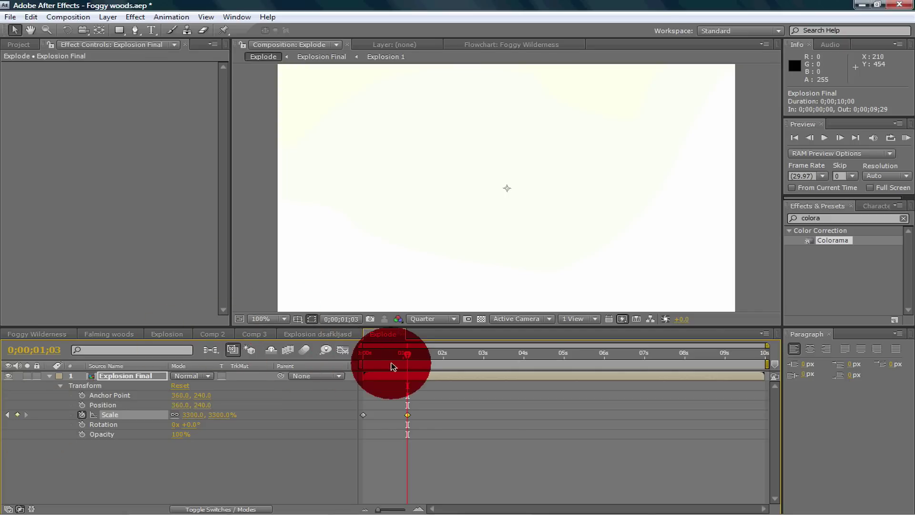
Step: Keyframe the Explosion Final layer's opacity from 100% at 0;00;01;00 to 0% at 0;00;02;10
{"action": "left_click_drag", "start_coordinate": [406, 367], "coordinate": [402, 367]}
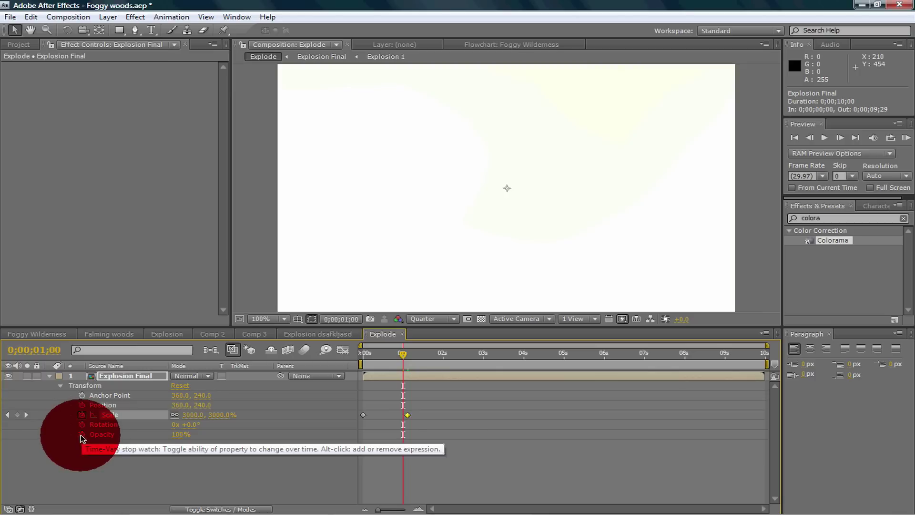
{"action": "left_click", "coordinate": [82, 435]}
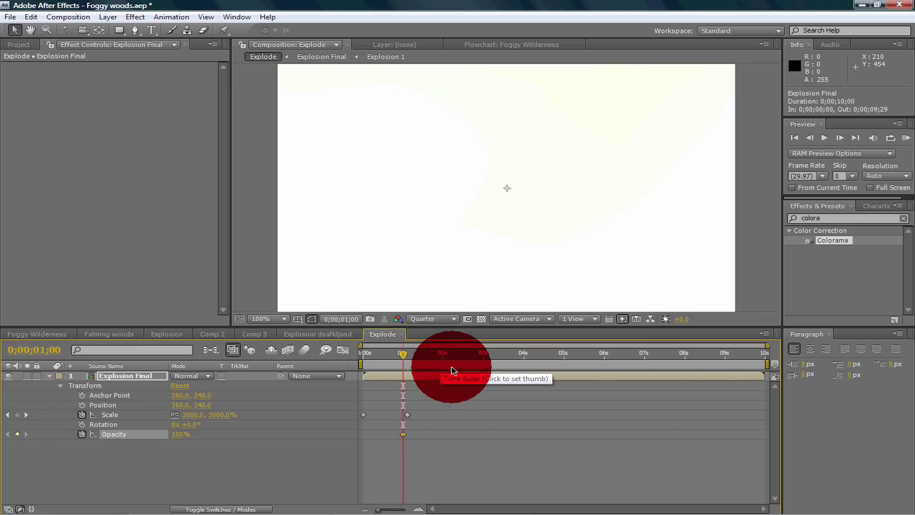
{"action": "left_click_drag", "start_coordinate": [453, 370], "coordinate": [456, 370]}
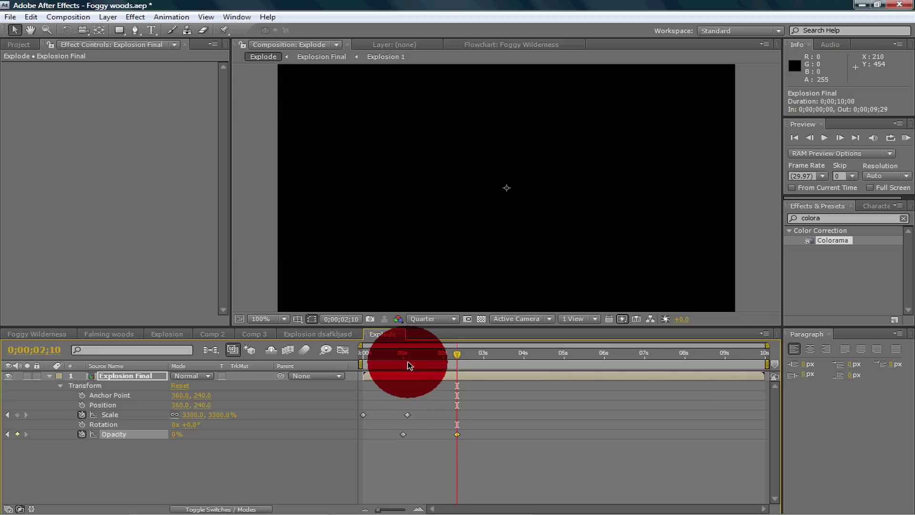
Step: Play the growing and fading explosion from the first frame and stop after the fade-out
{"action": "key", "text": "Home"}
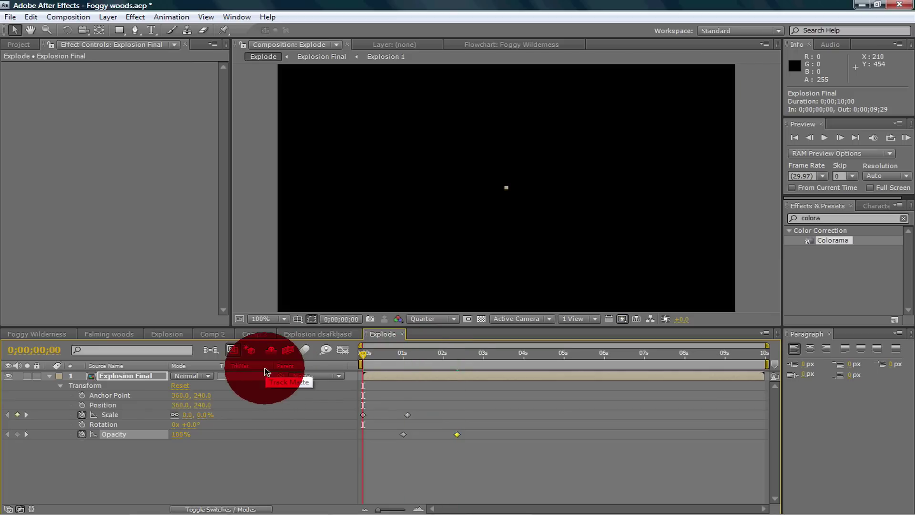
{"action": "key", "text": "space"}
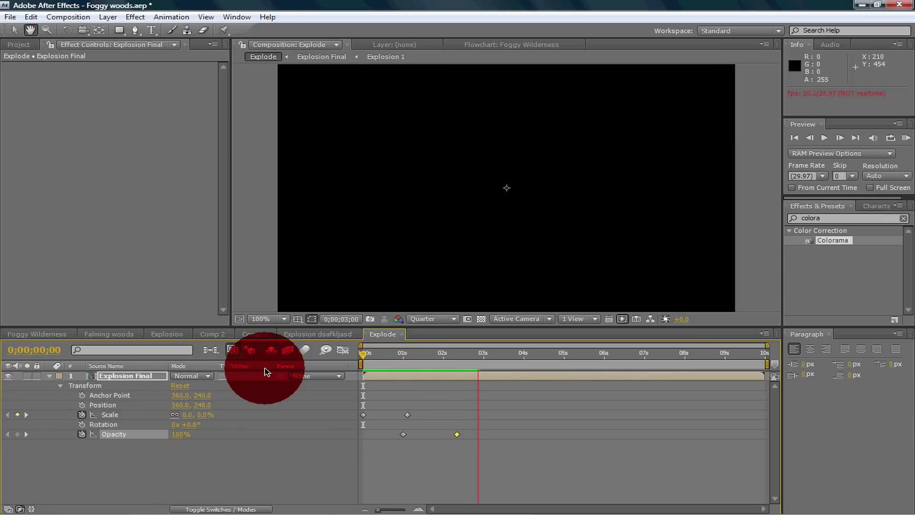
{"action": "key", "text": "space"}
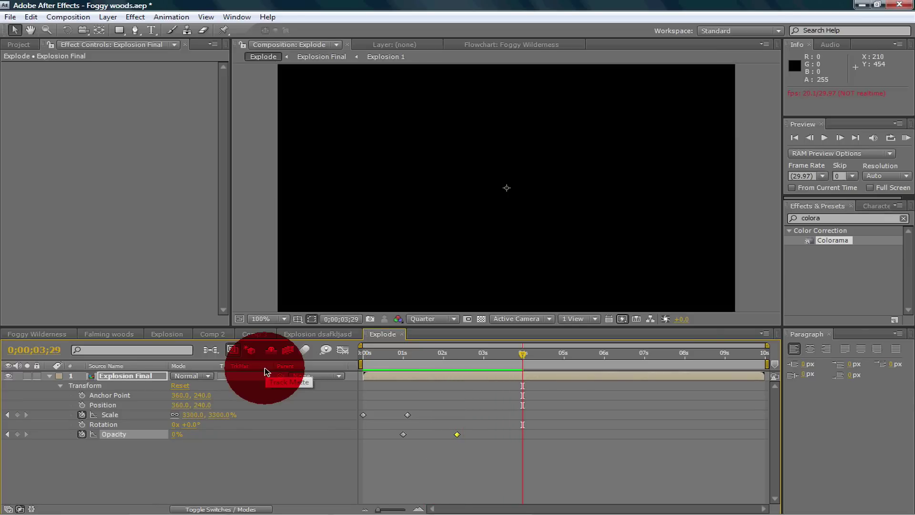